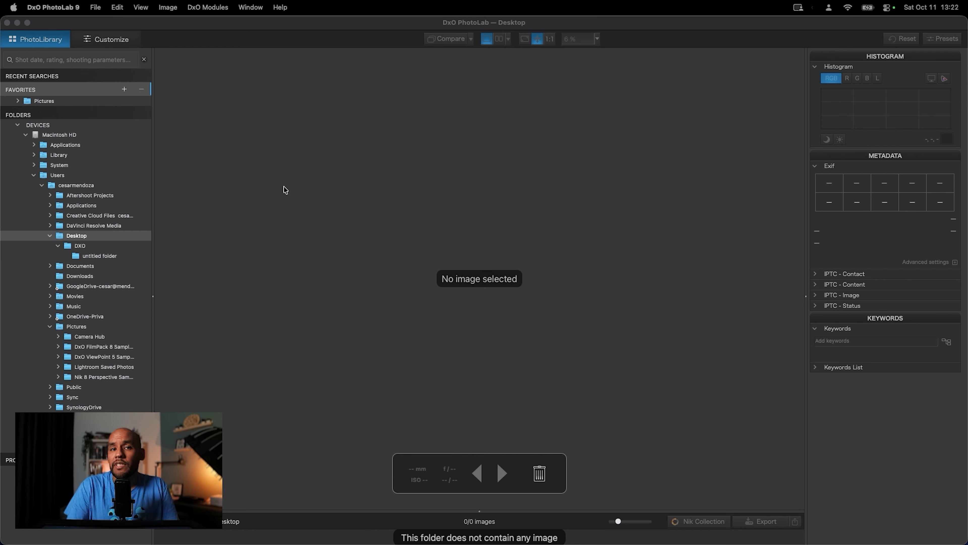
- Review the auto-apply preset choices for RAW images in the general preferences, leaving the preset as is
key(super+comma)
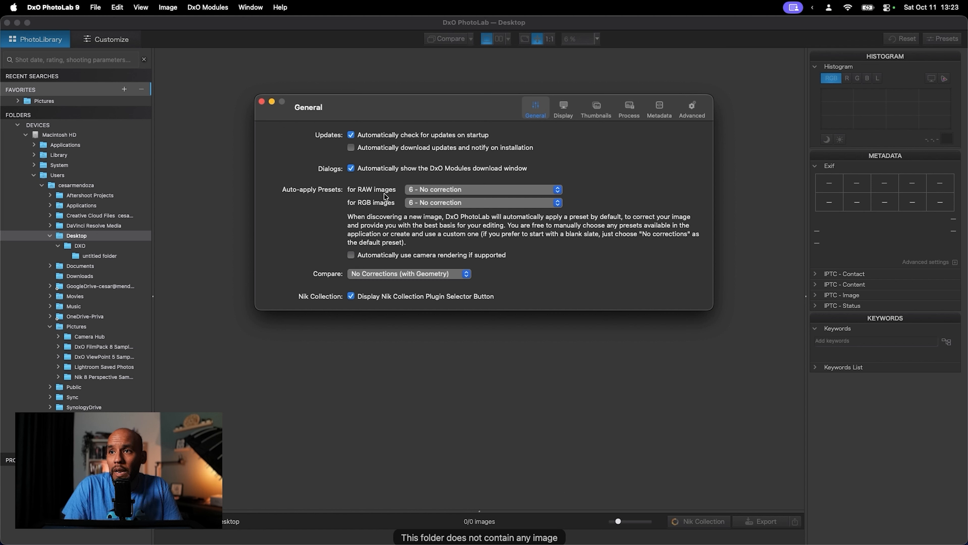
click(463, 194)
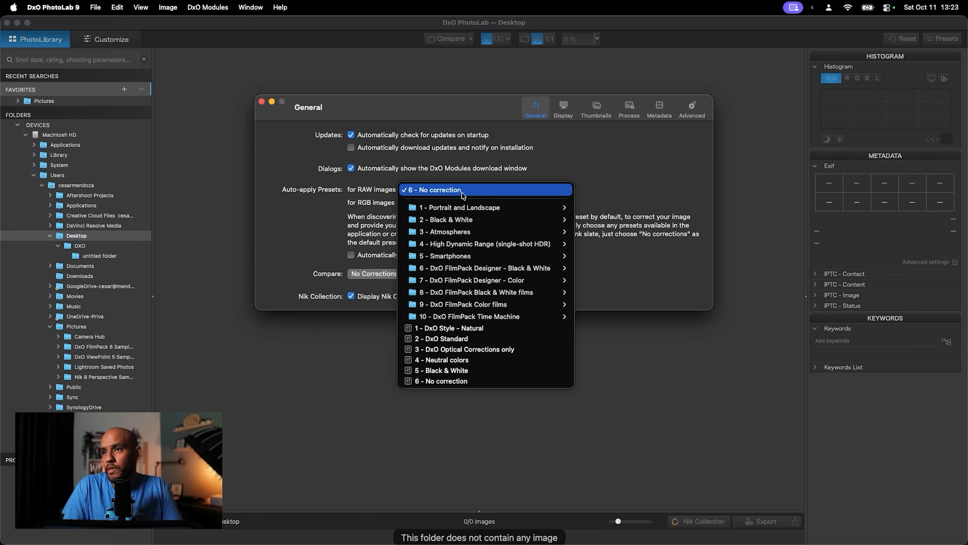
click(608, 191)
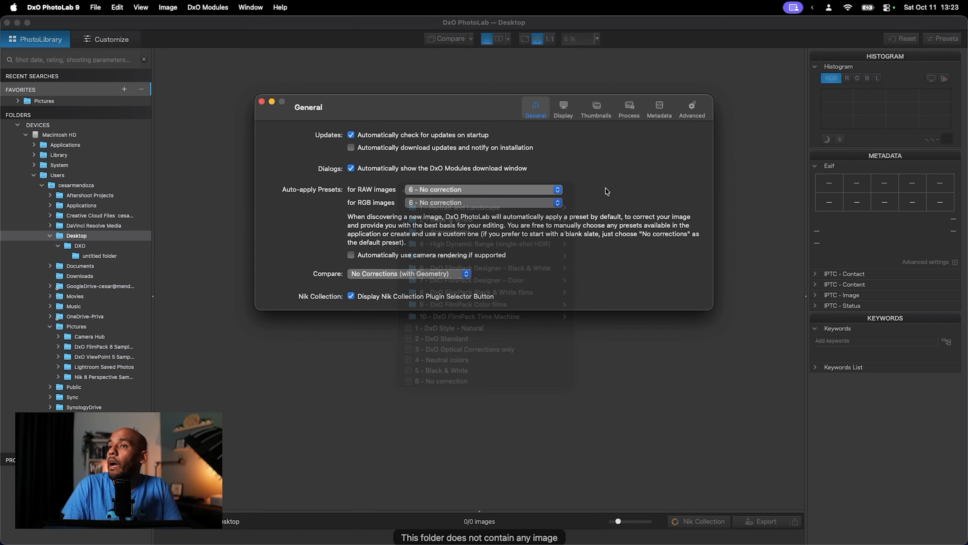
click(262, 102)
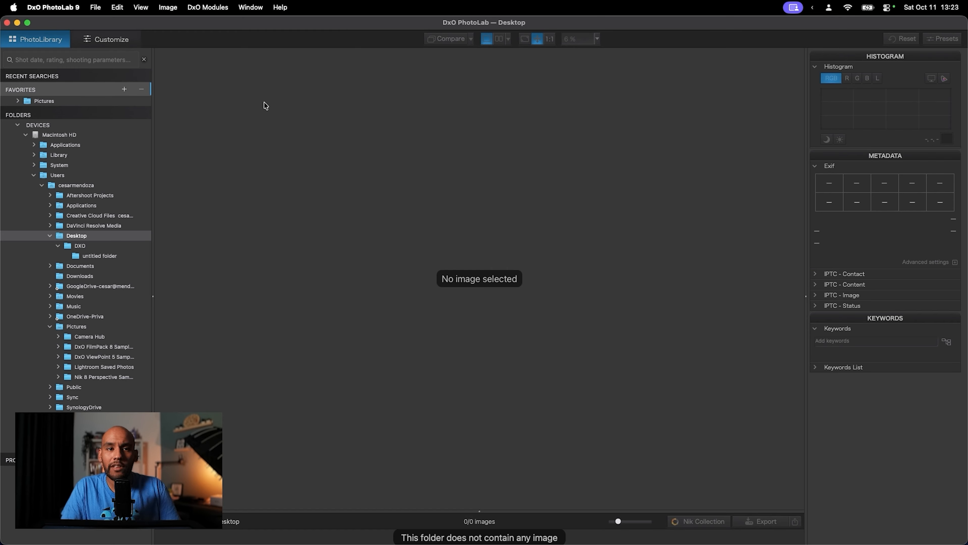
- Open the photo from "untitled folder" on the Desktop in the Customize workspace
click(92, 258)
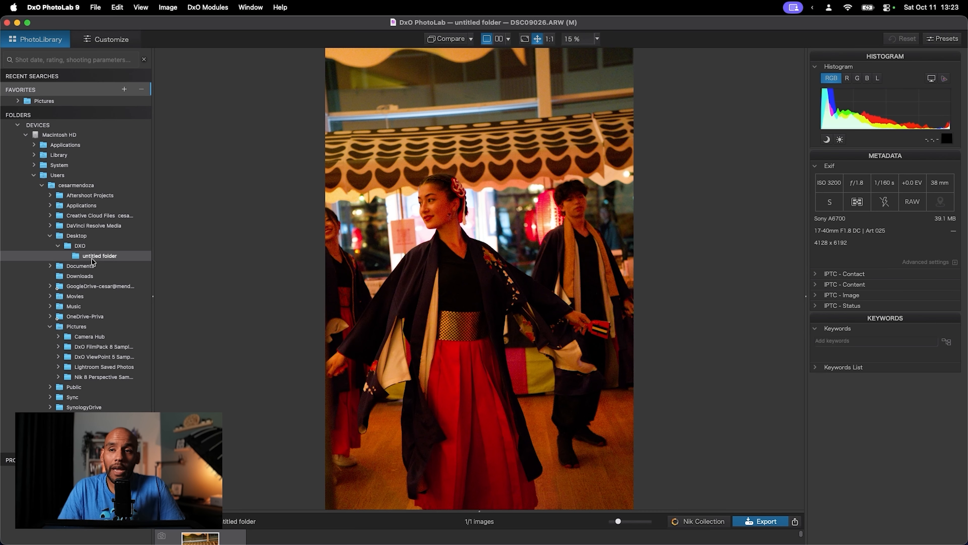
click(110, 40)
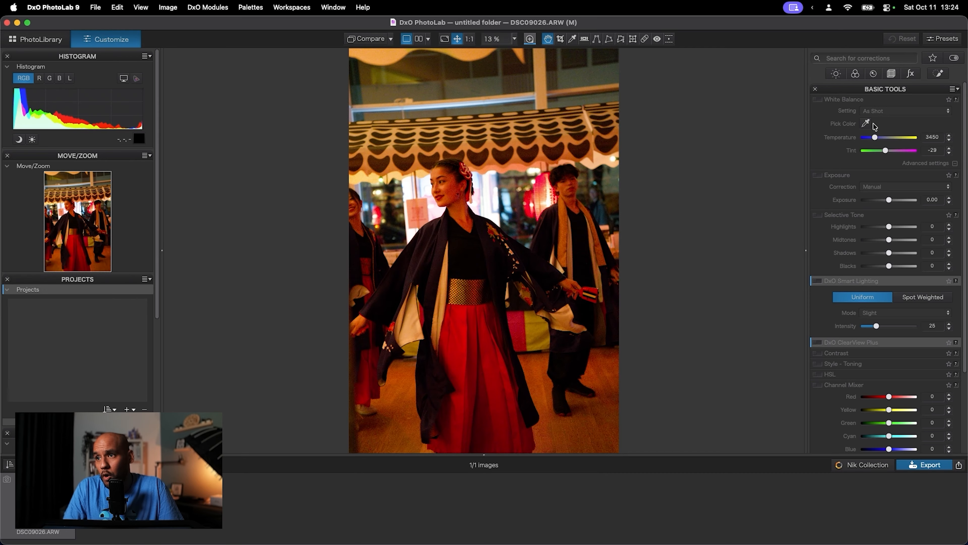
- Neutralize the white balance by sampling the pale sleeve lining of the woman's robe, keeping the resulting Custom setting
click(866, 124)
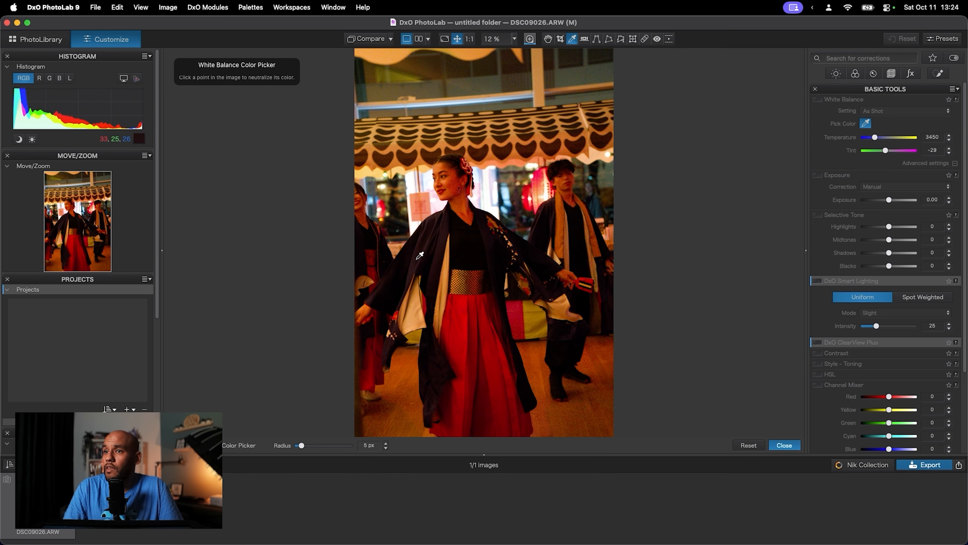
click(412, 318)
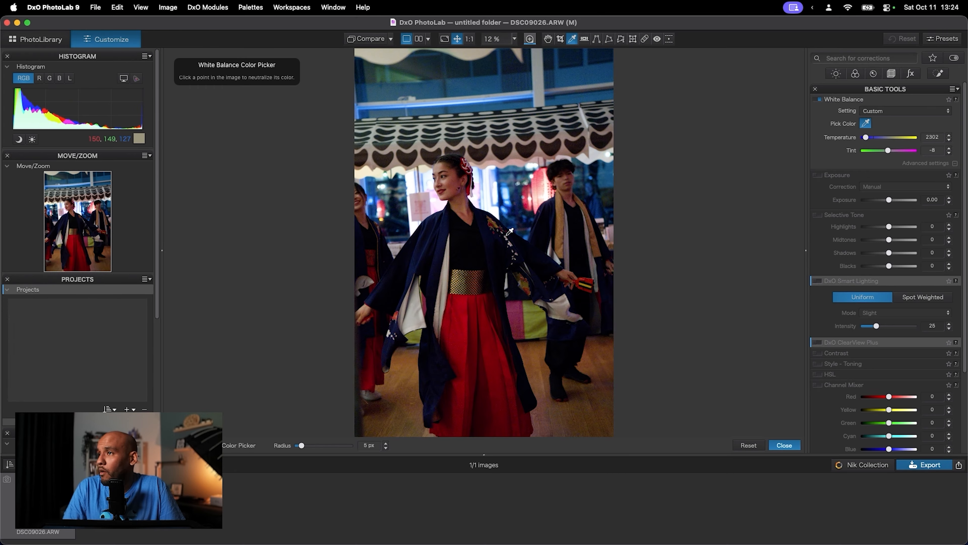
click(867, 124)
click(906, 116)
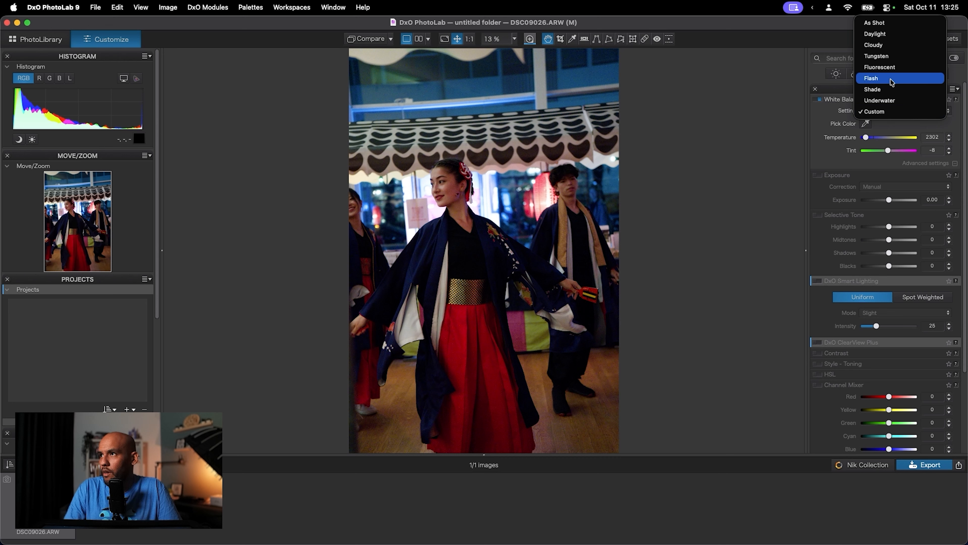
click(829, 121)
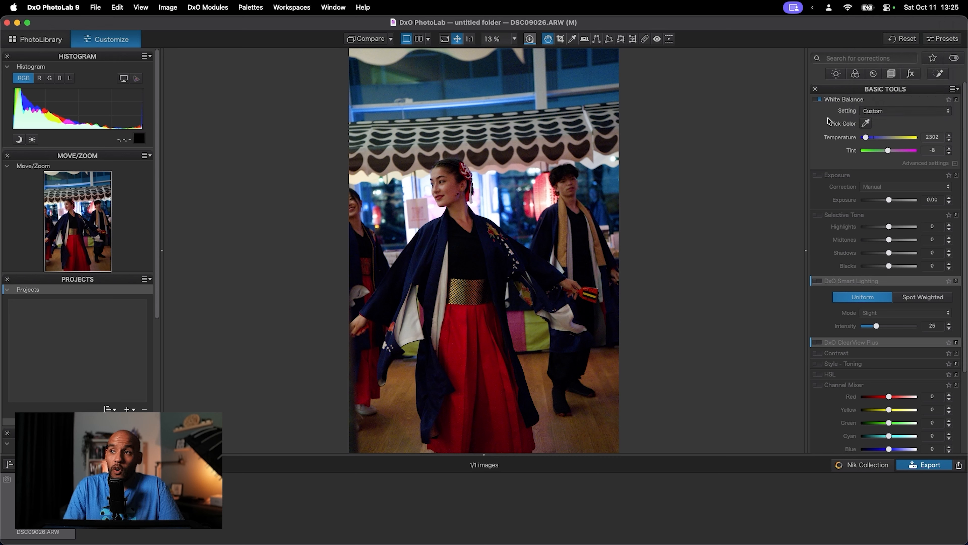
- Enable the Exposure correction, try an exposure of about -0.73 and reset it, keeping the correction mode on Manual
click(821, 175)
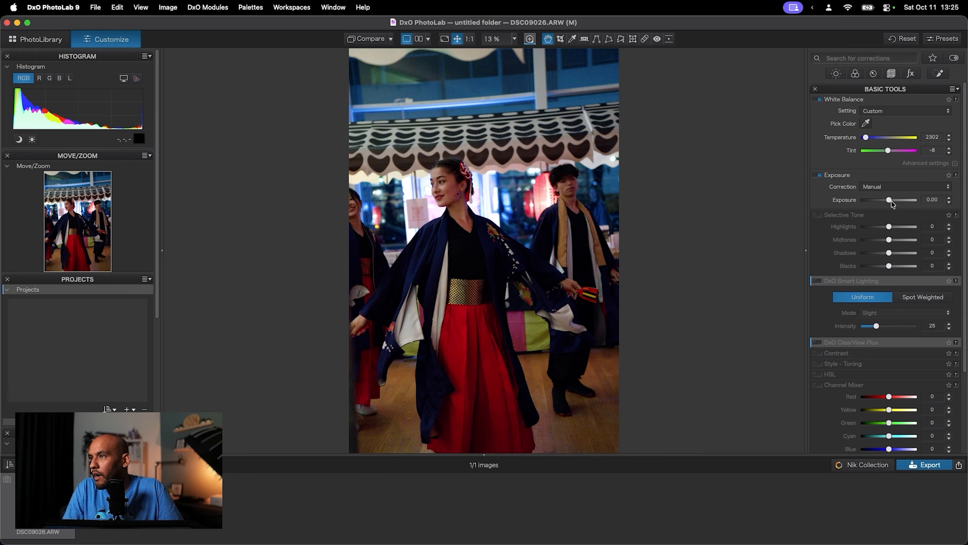
mouse_move(892, 203)
mouse_down()
mouse_move(903, 203)
mouse_move(877, 204)
mouse_move(901, 205)
mouse_move(887, 206)
mouse_up()
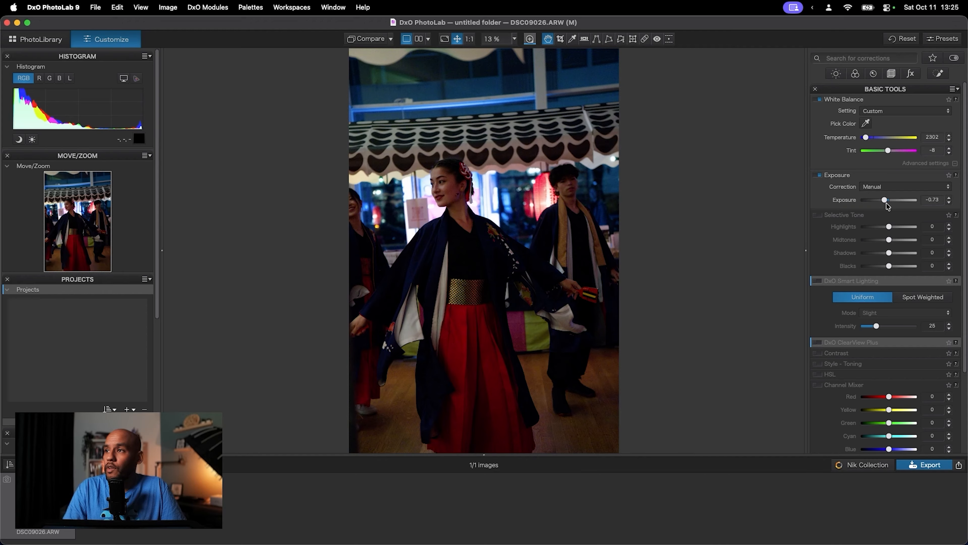
double_click(887, 206)
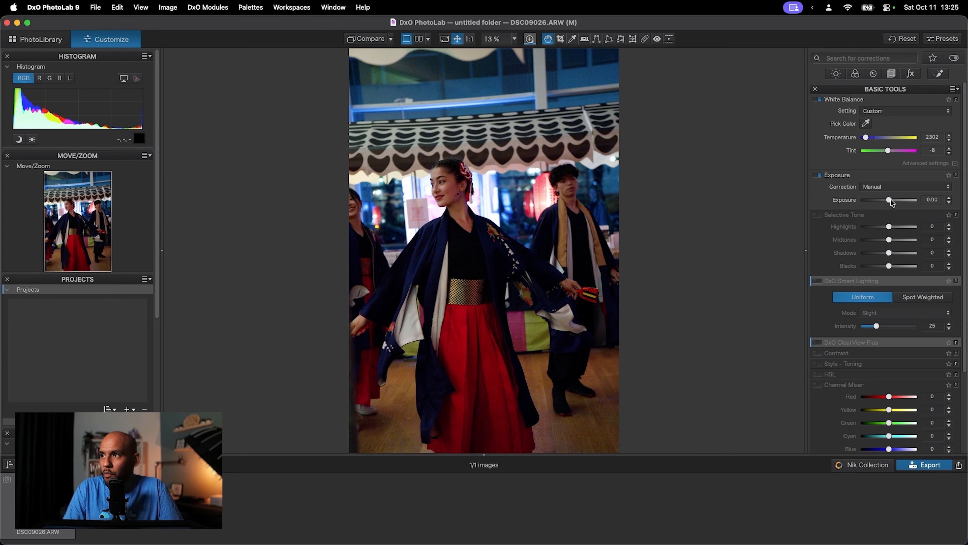
click(914, 186)
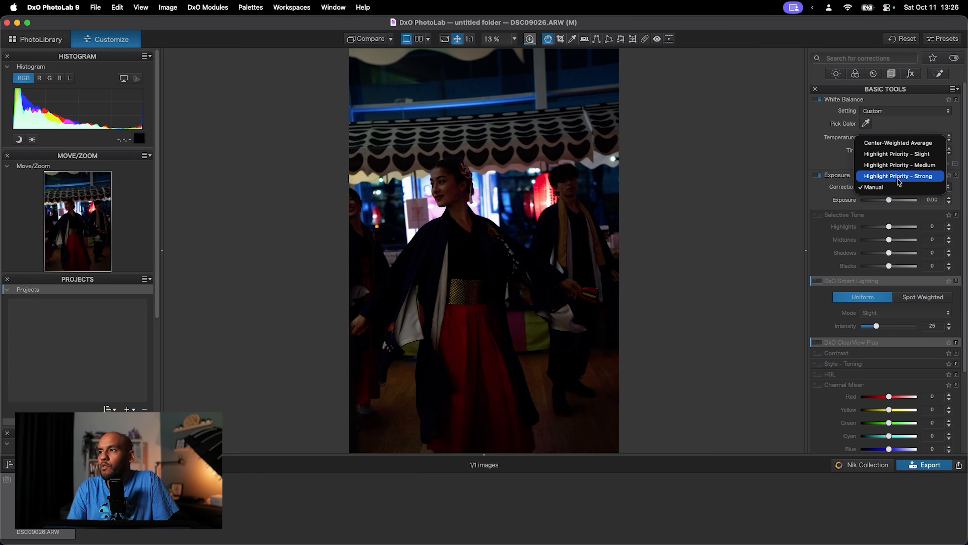
click(877, 187)
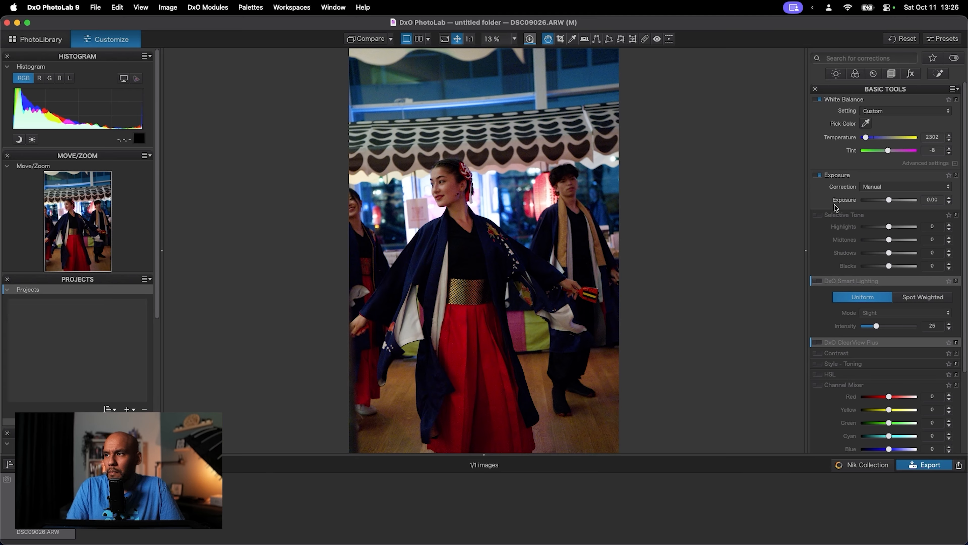
- Enable Selective Tone and set Midtones to 30, Shadows to 8 and Blacks to 5
click(819, 216)
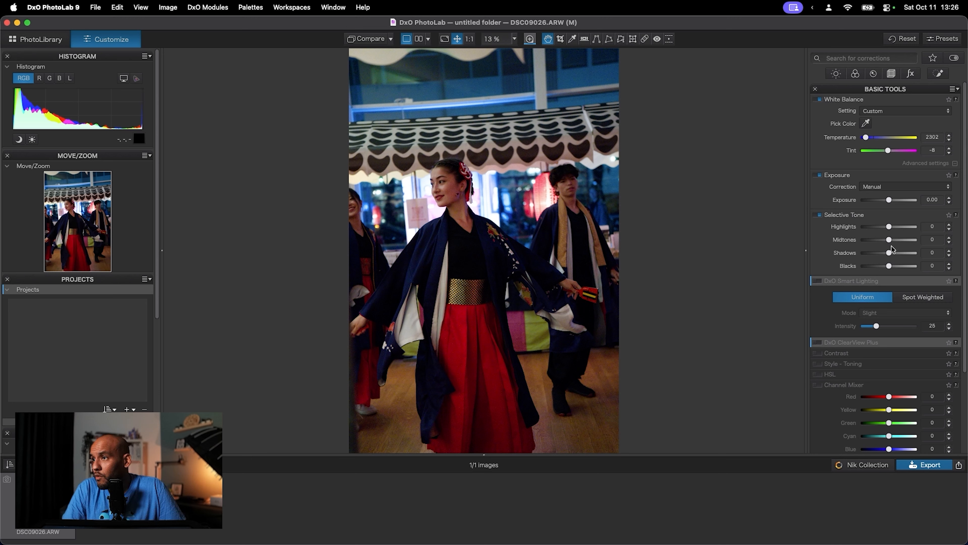
drag(888, 244, 896, 242)
drag(889, 253, 892, 269)
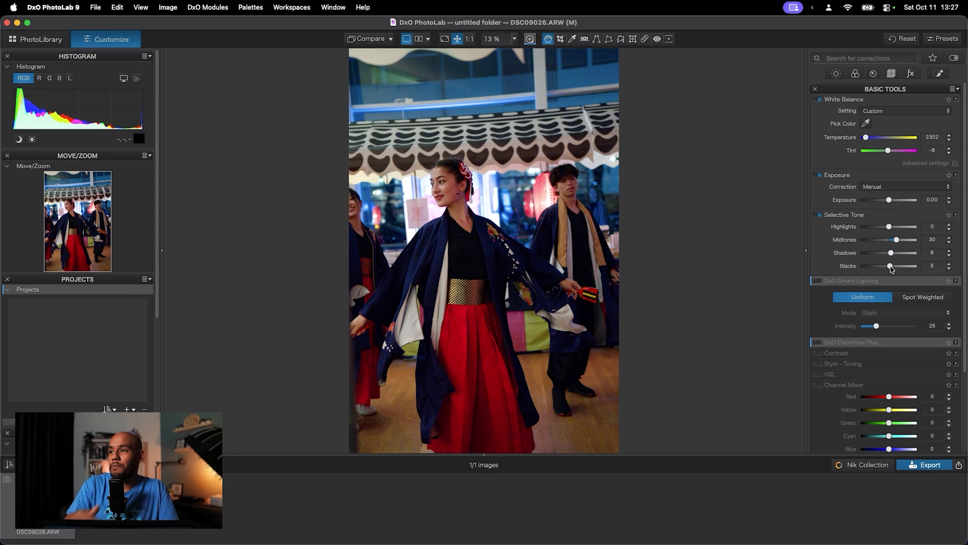
- Enable DxO Smart Lighting in Uniform mode and set its intensity to 21
scroll(891, 268, down, 4)
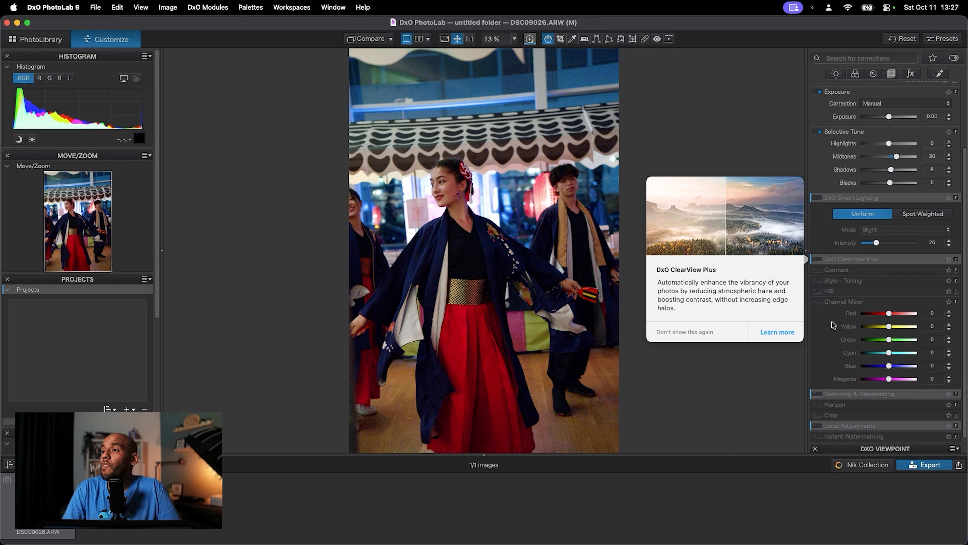
scroll(841, 333, down, 1)
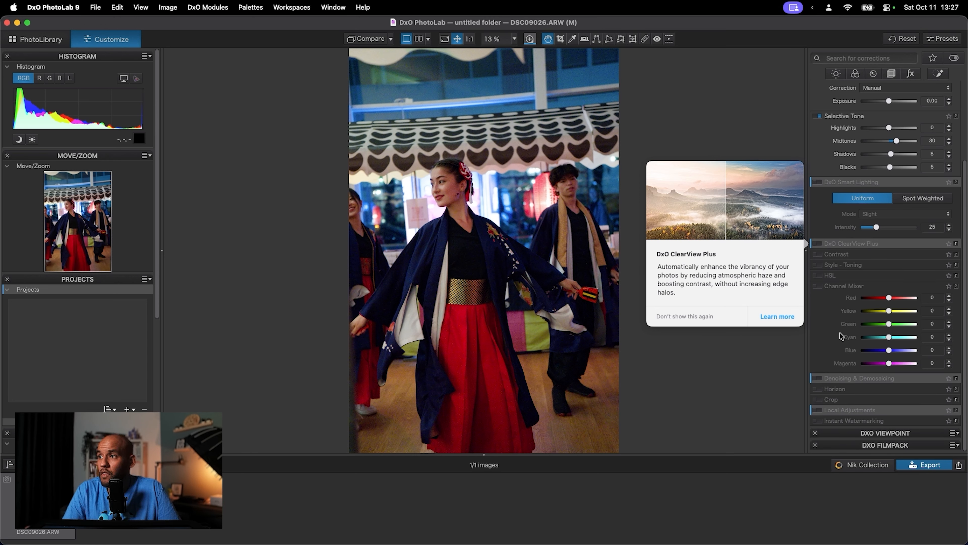
mouse_move(857, 186)
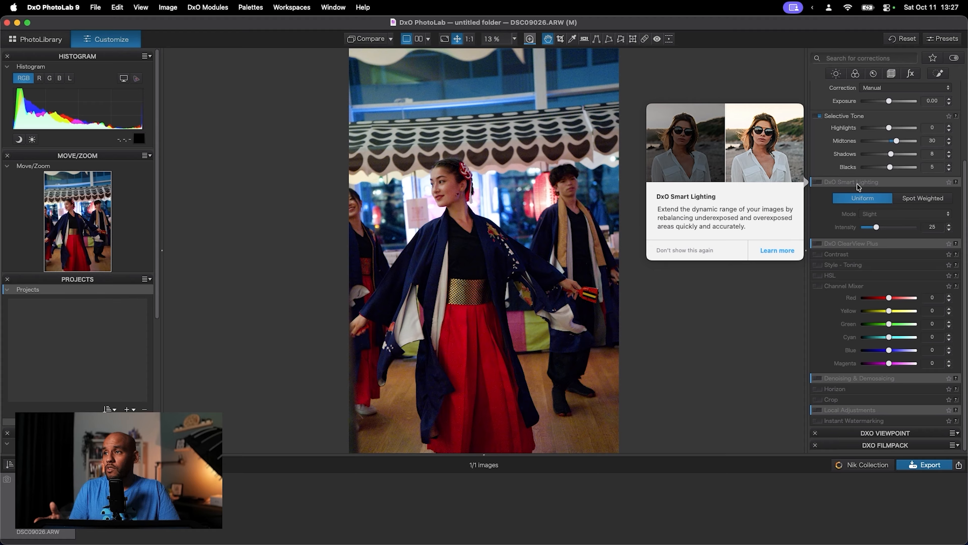
scroll(858, 186, up, 3)
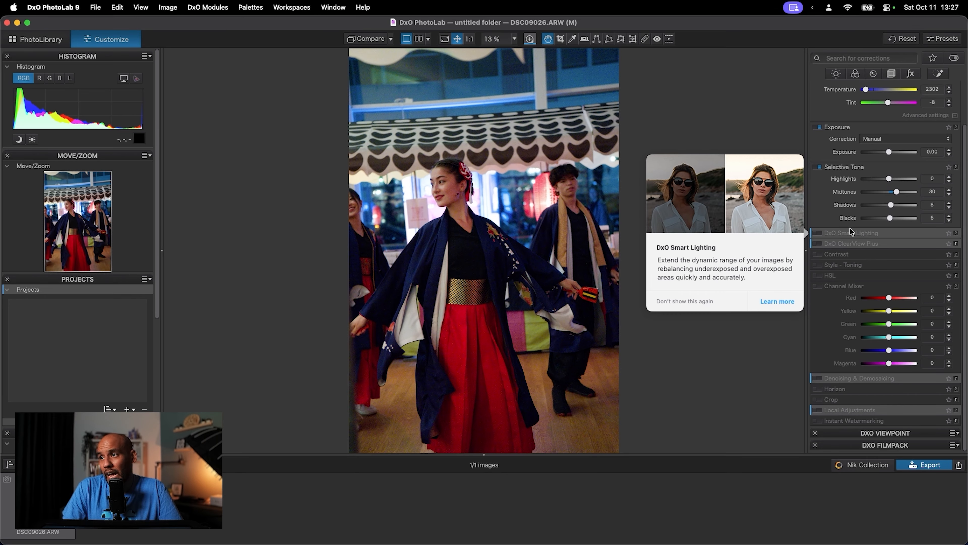
click(819, 233)
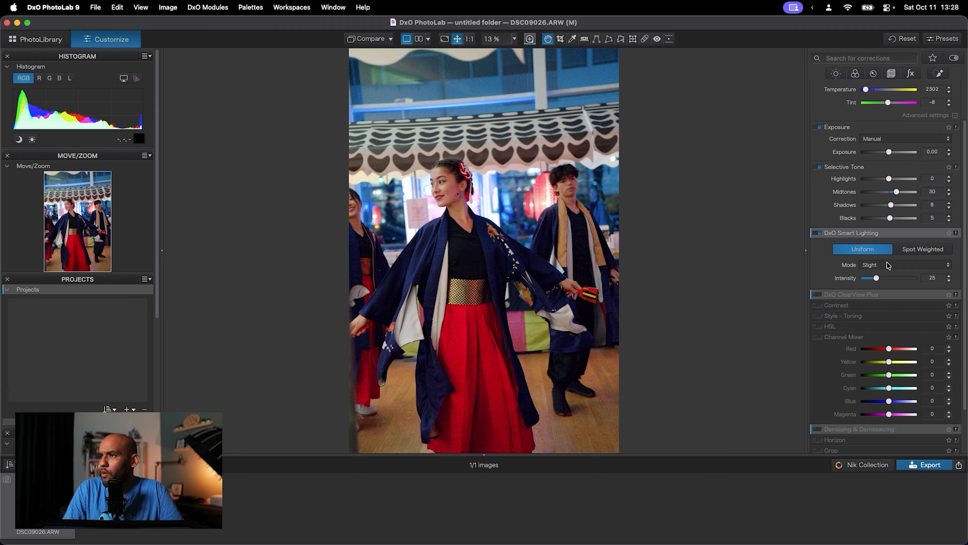
click(900, 264)
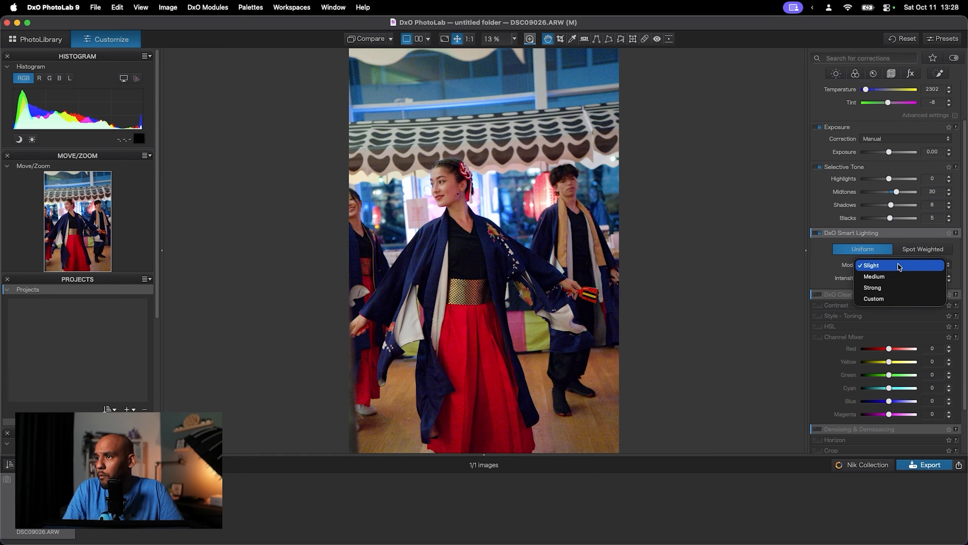
click(833, 268)
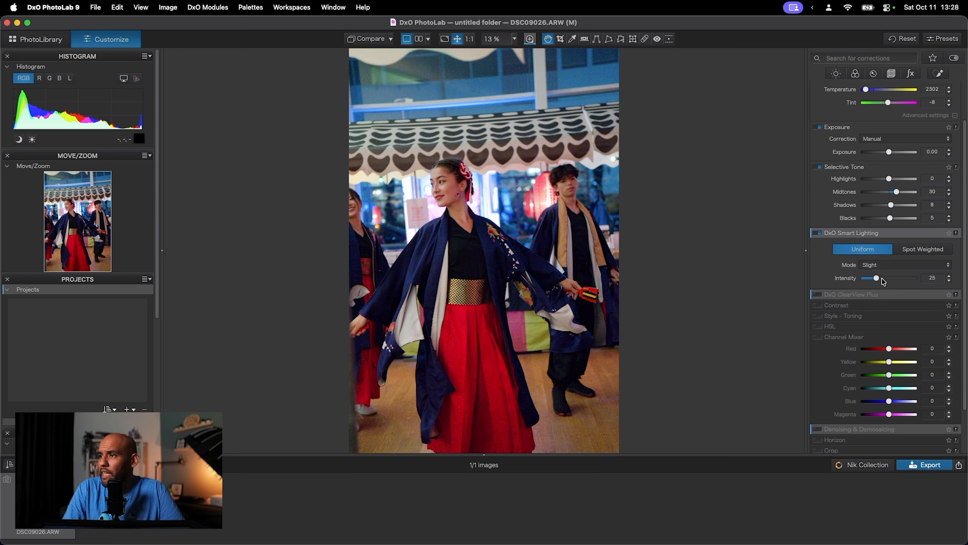
drag(877, 278, 875, 280)
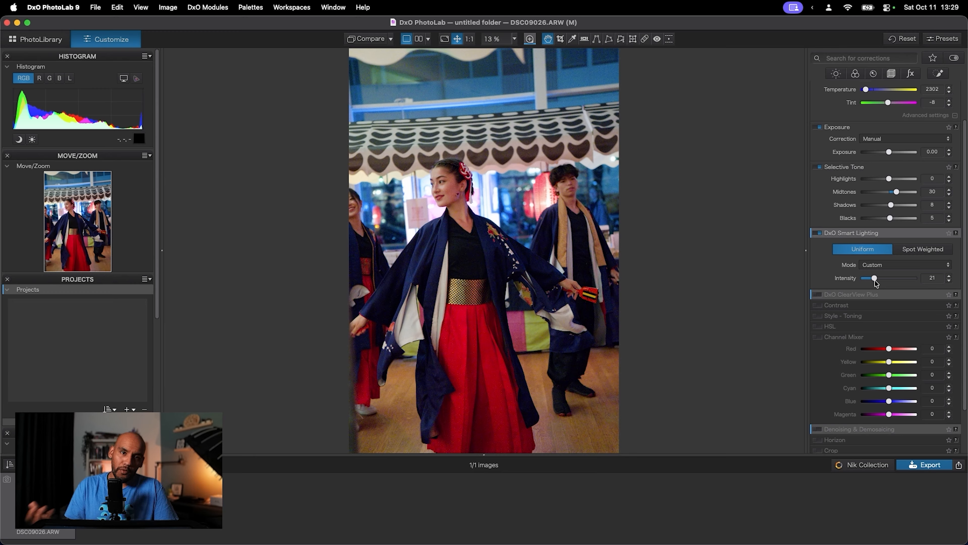
- Compare the edited photo with the uncorrected version in the side-by-side, stacked and split display modes
click(418, 39)
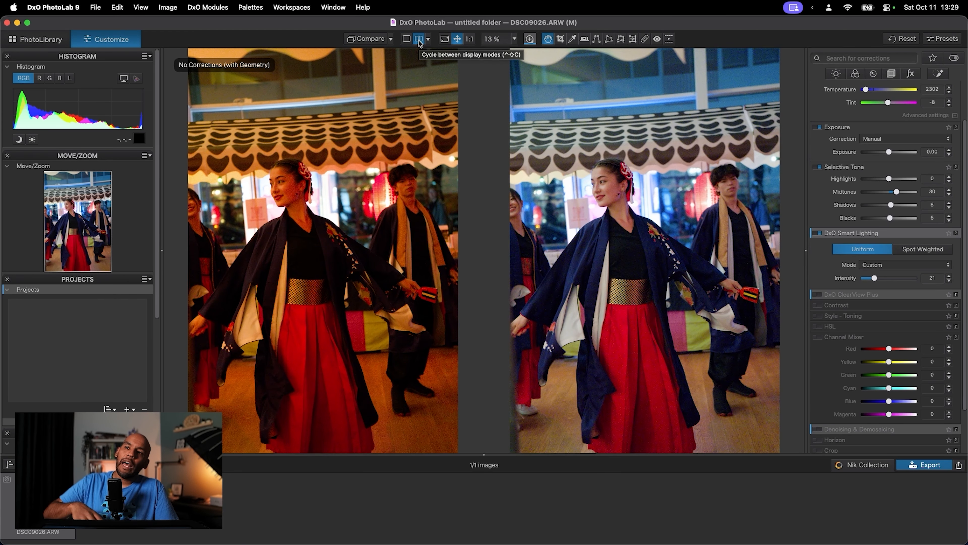
click(419, 41)
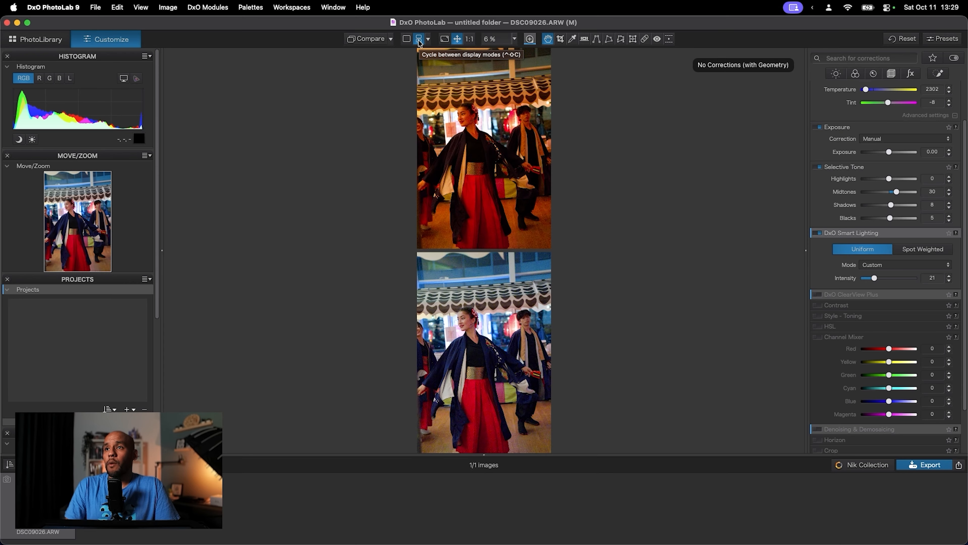
click(418, 40)
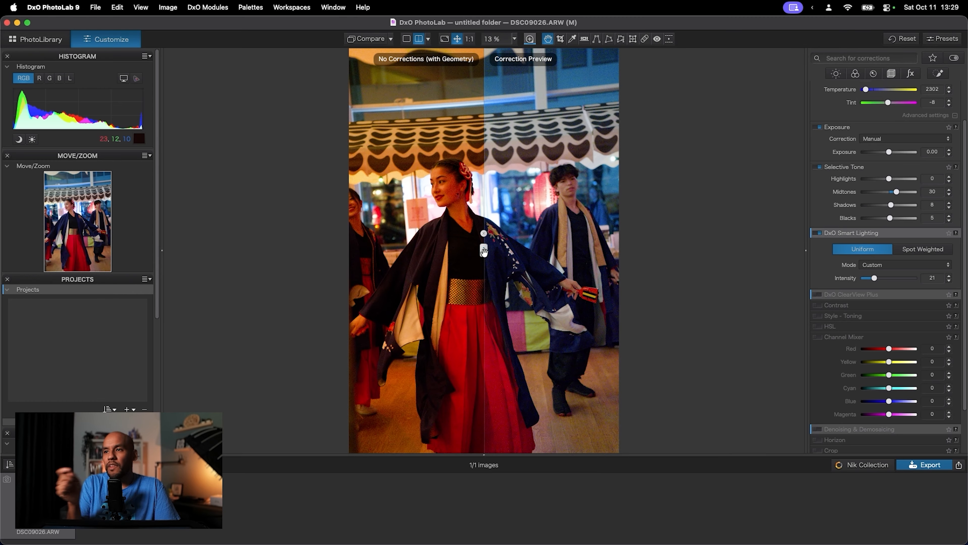
drag(484, 251, 436, 242)
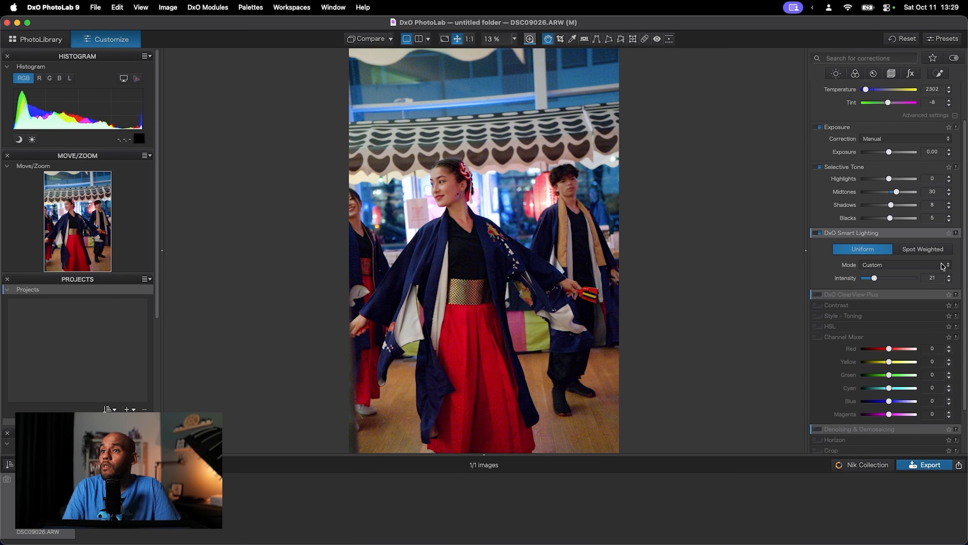
- Look through the Contrast, Style - Toning and HSL corrections, leaving only the HSL controls expanded
scroll(842, 357, down, 3)
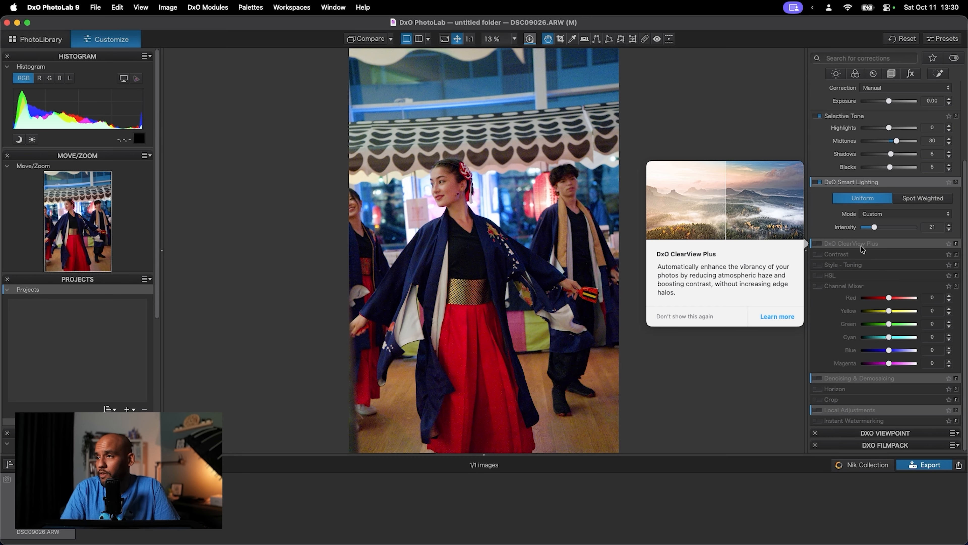
click(847, 255)
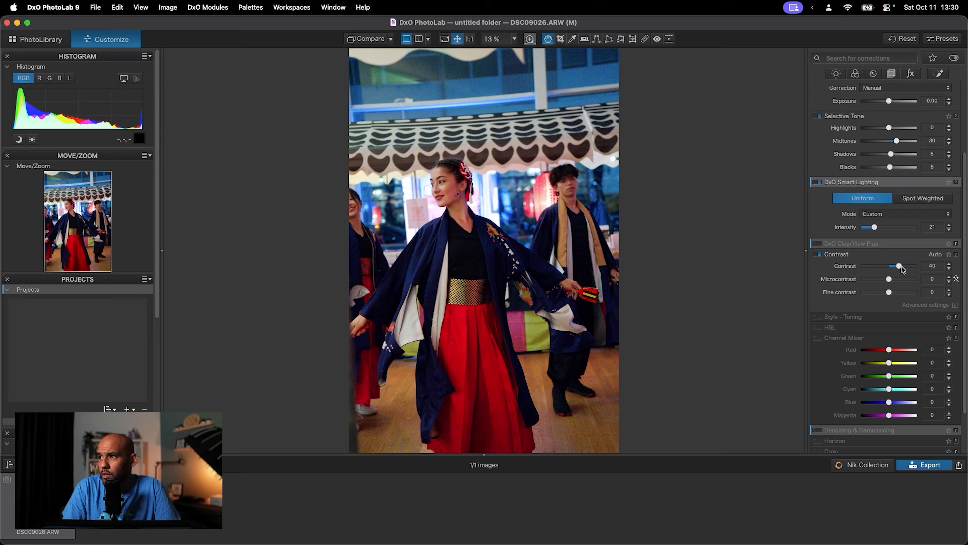
click(852, 255)
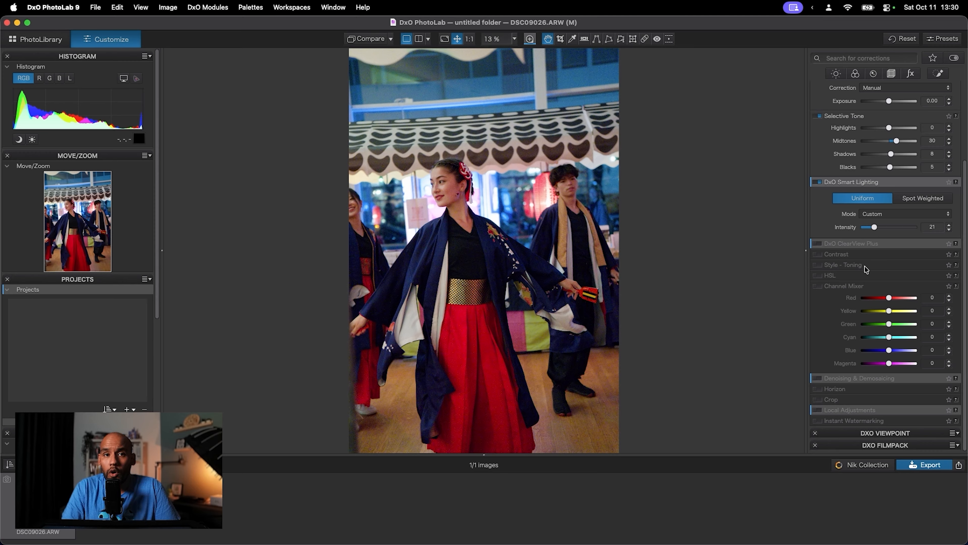
click(866, 266)
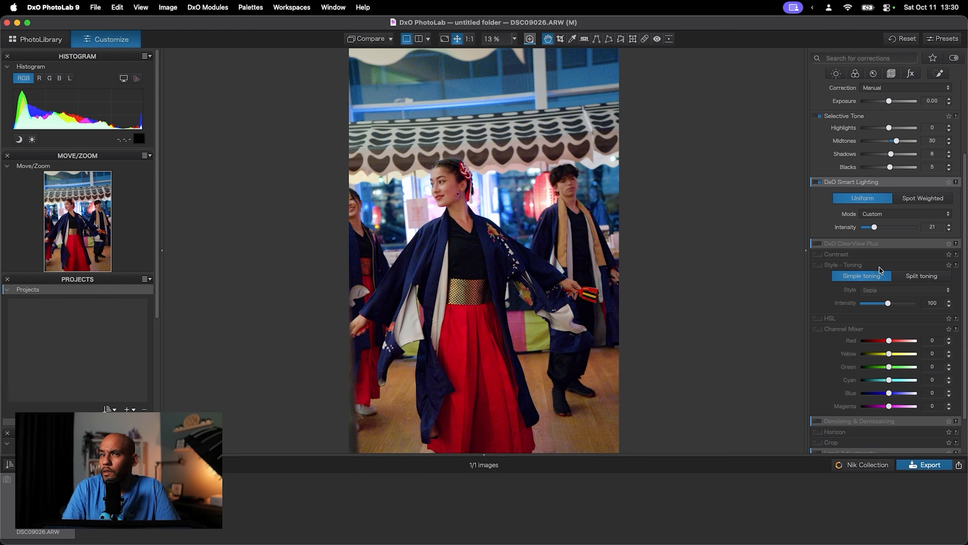
click(880, 266)
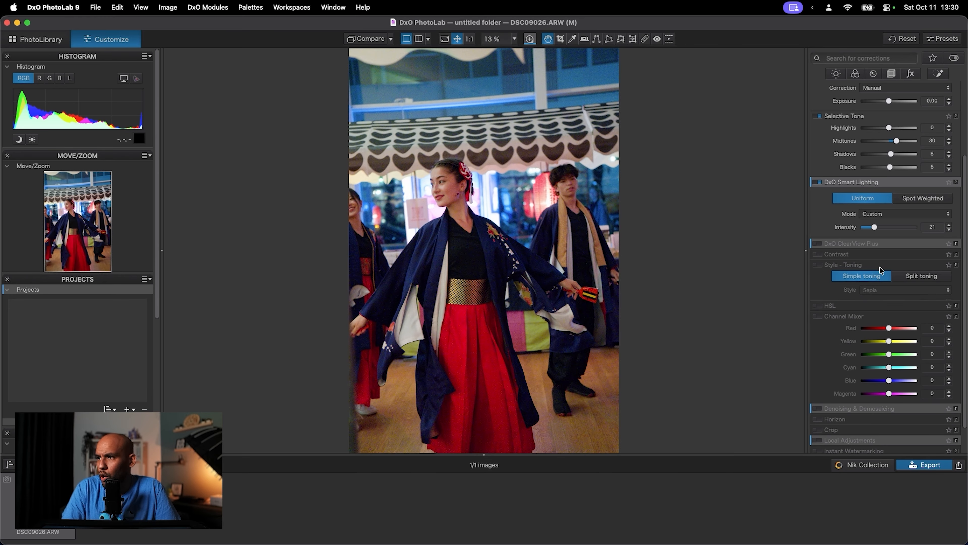
click(848, 275)
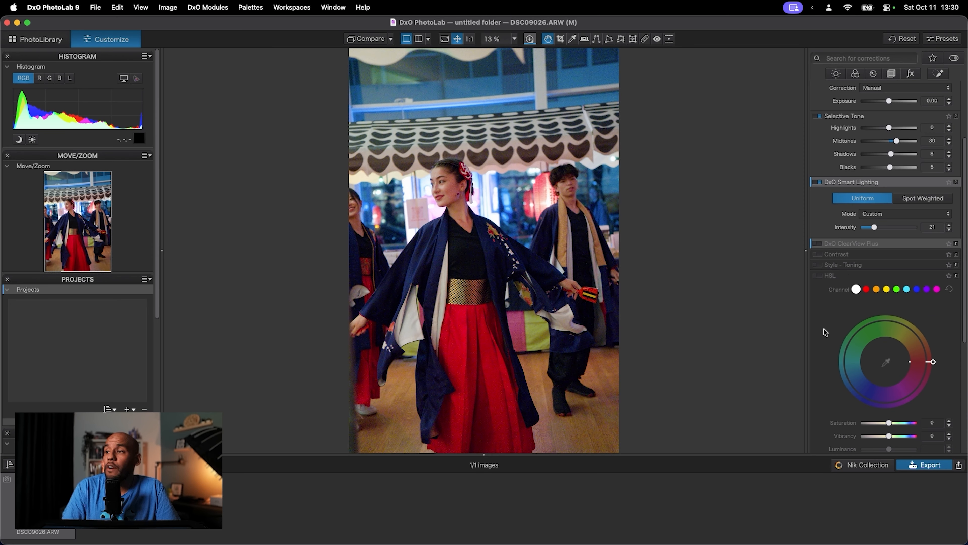
- Try a luminance of 14 on the red HSL channel, reset it to 0 and collapse the HSL controls
scroll(825, 331, down, 2)
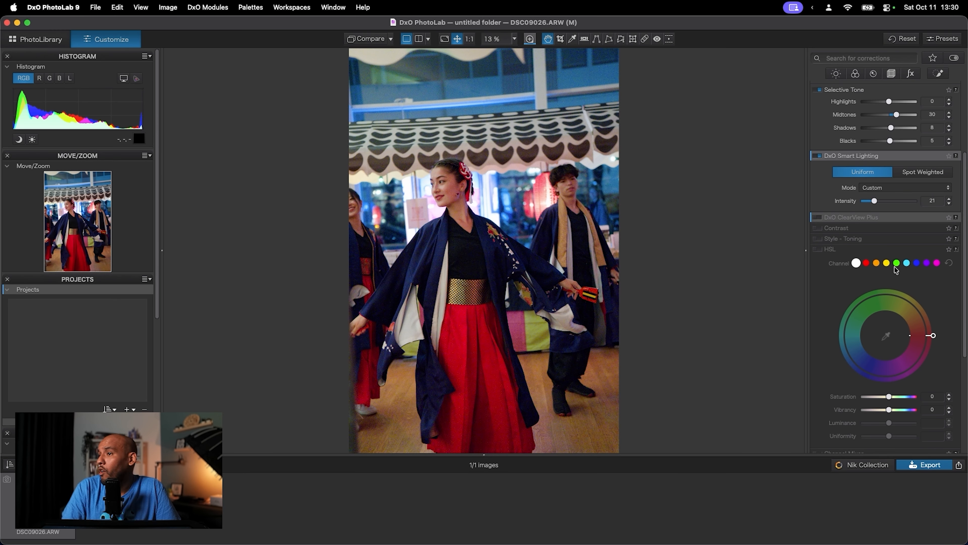
click(866, 262)
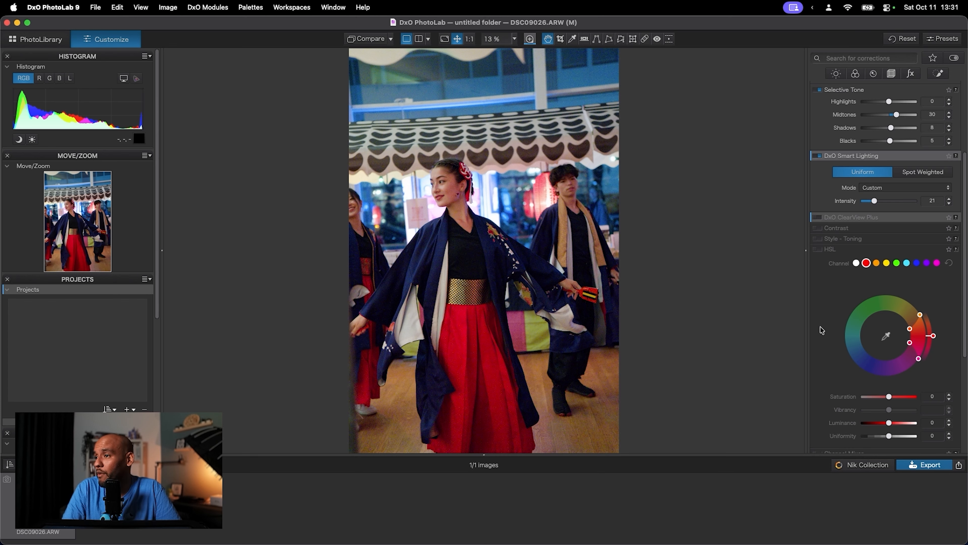
scroll(848, 332, down, 2)
mouse_move(892, 395)
mouse_down()
mouse_move(906, 395)
mouse_move(892, 396)
mouse_up()
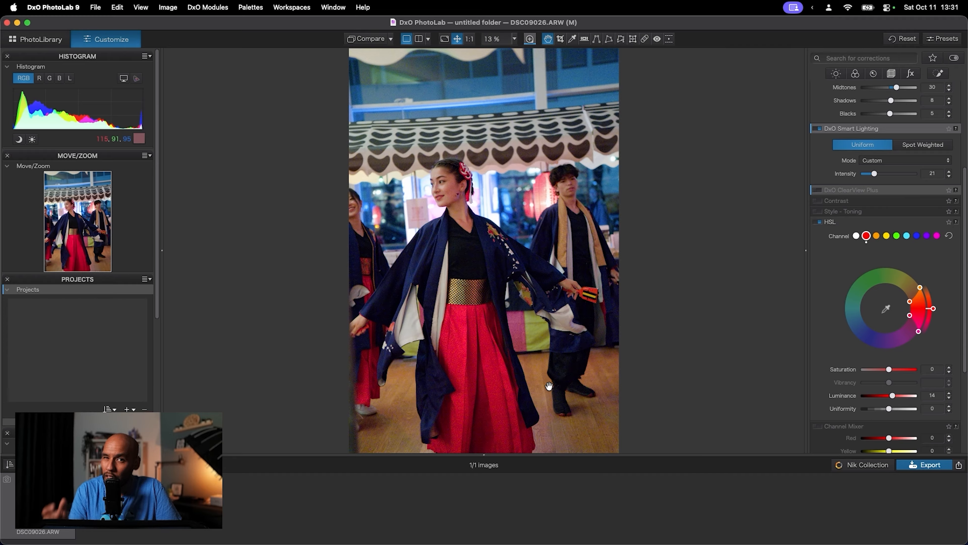
double_click(892, 395)
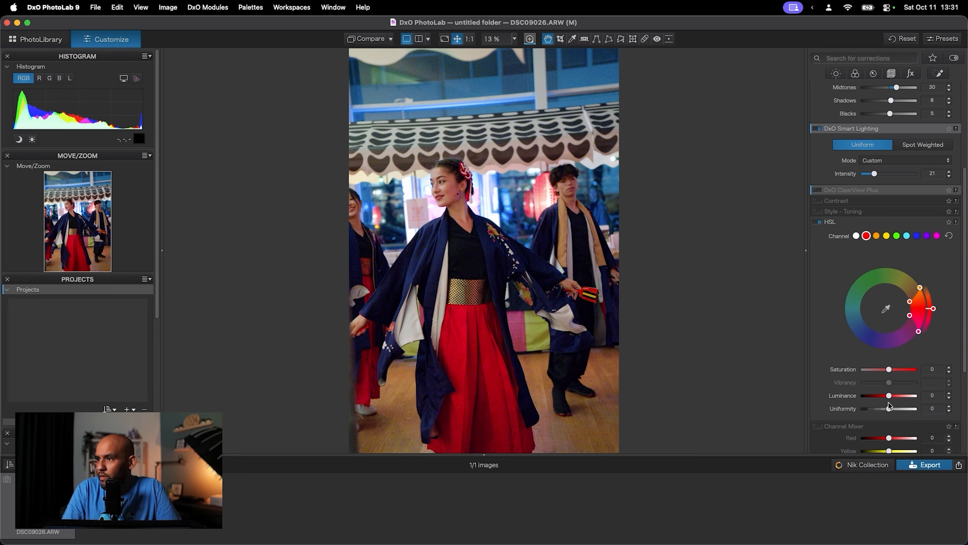
click(868, 222)
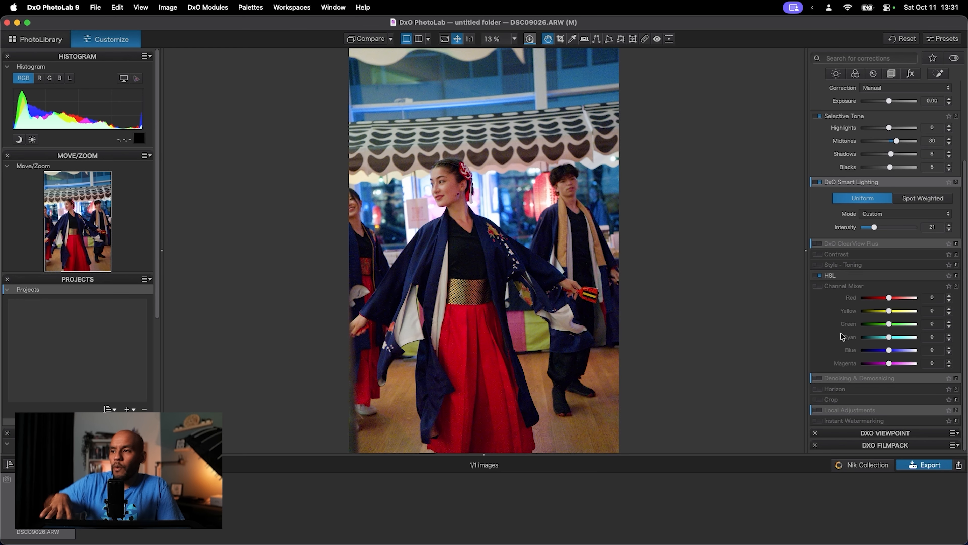
- Look through the DxO ViewPoint and DxO FilmPack corrections, collapsing each palette again
click(899, 432)
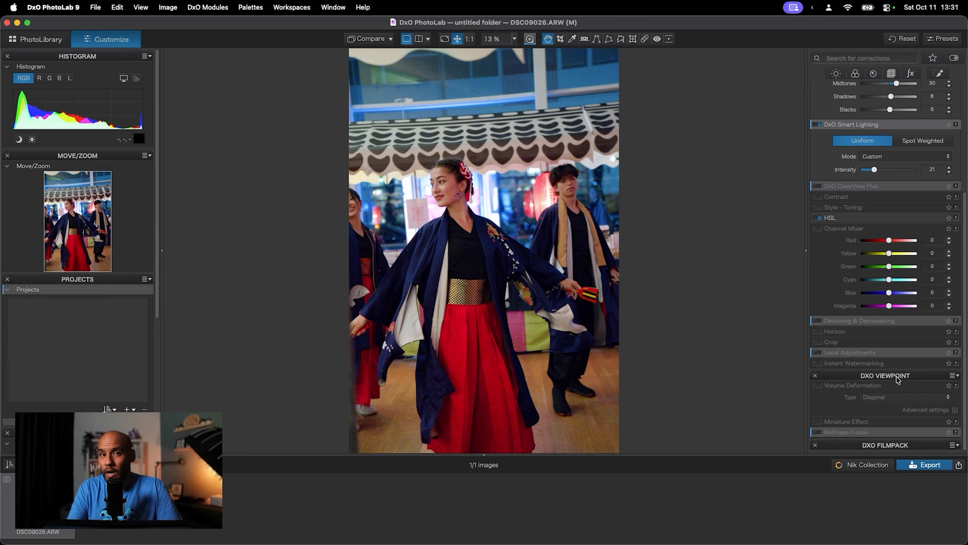
click(898, 377)
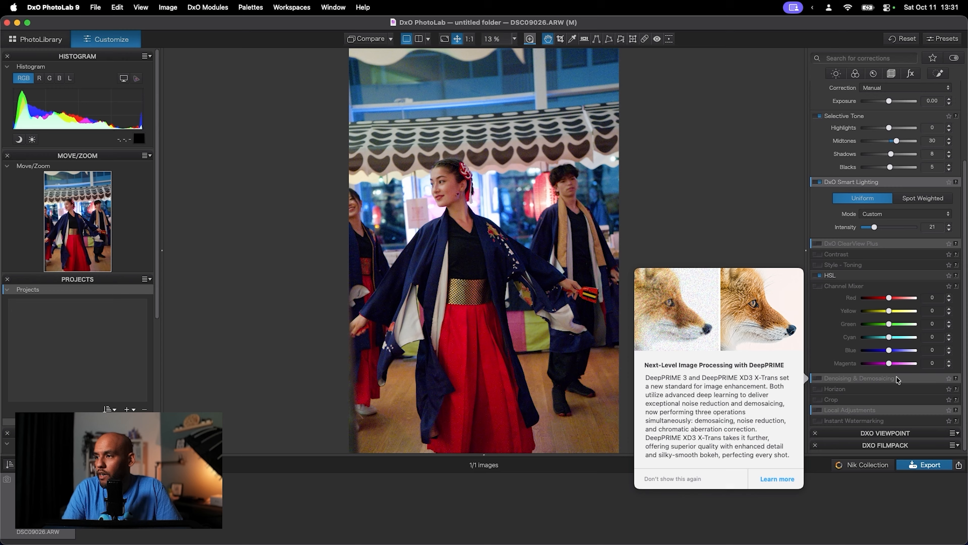
click(889, 445)
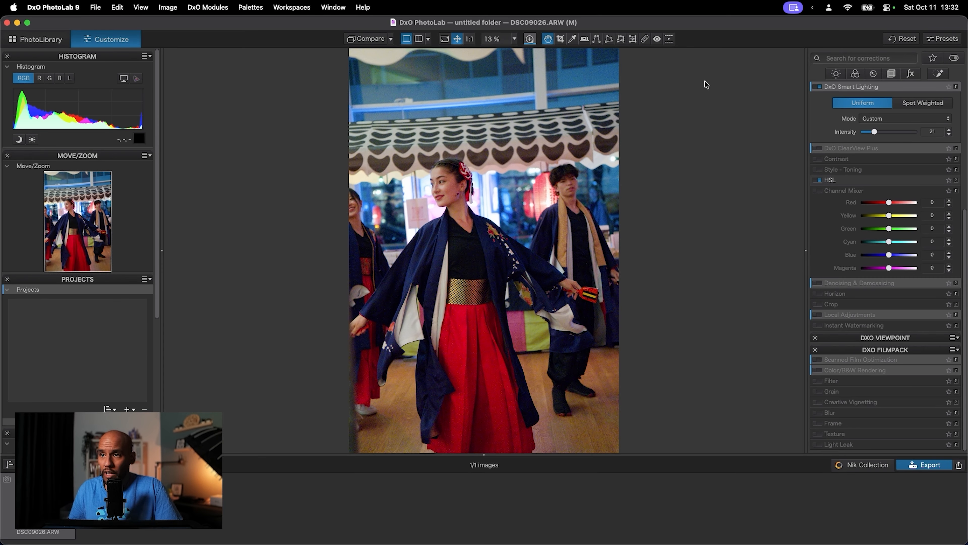
click(889, 350)
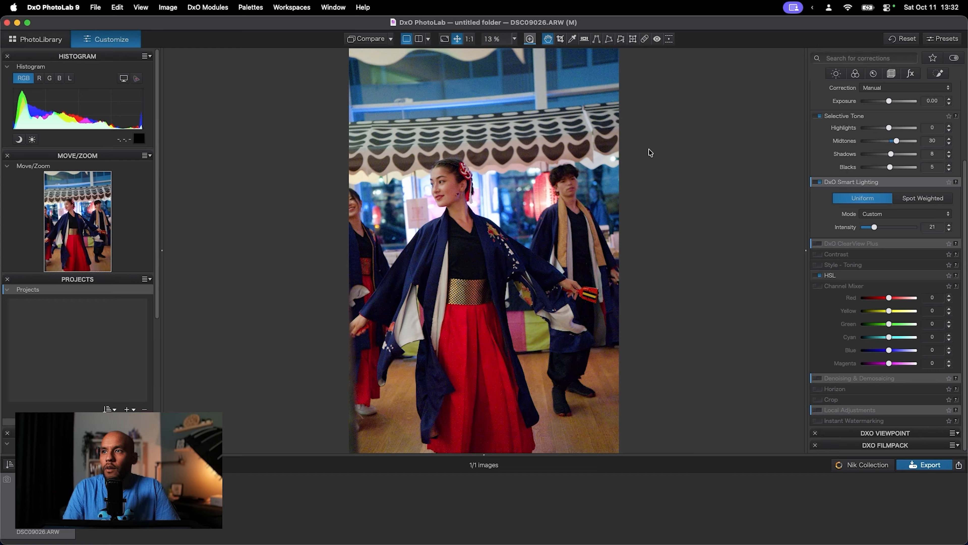
- Crop the photo to about 3444 x 2296 px around the central dancer, from the awning to her skirt
click(560, 39)
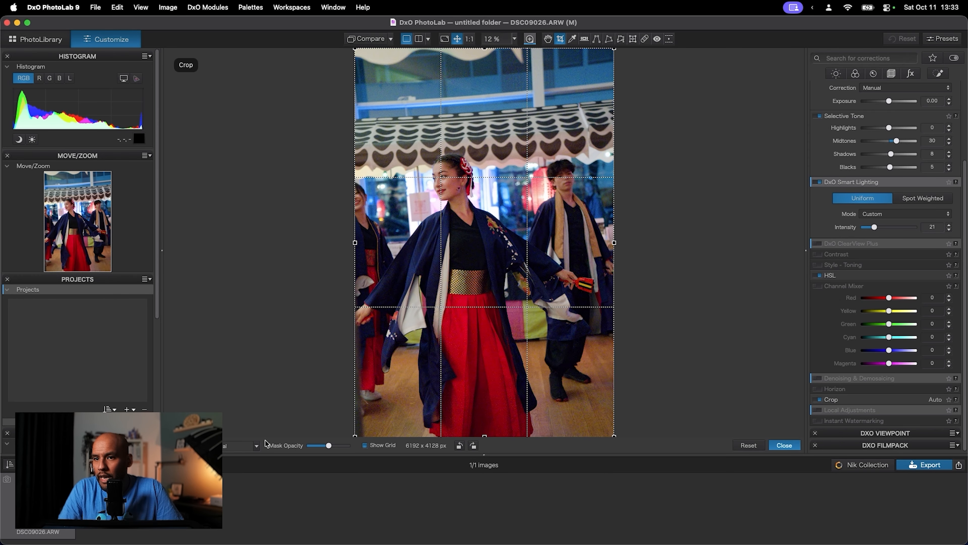
drag(614, 52, 499, 221)
drag(405, 341, 475, 203)
key(Return)
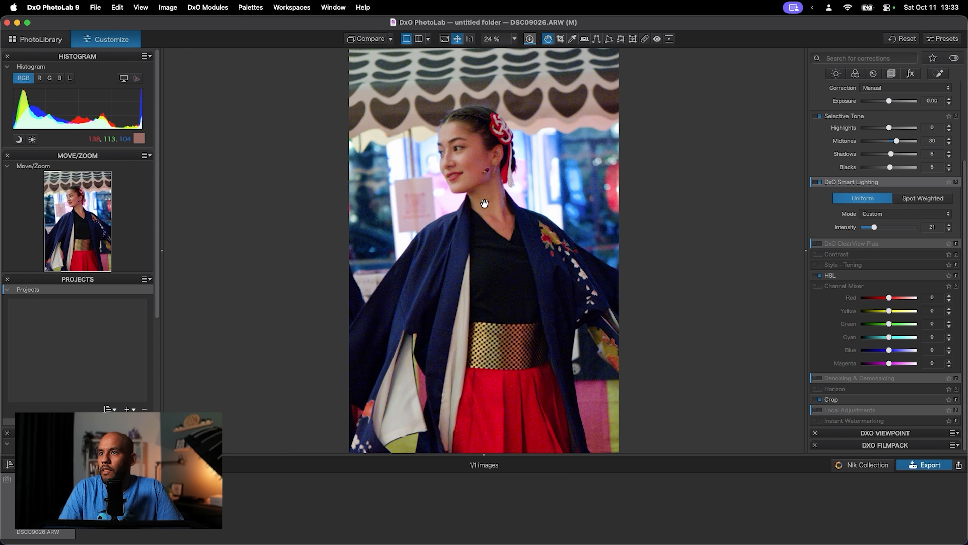
- Refine the crop to a tighter portrait of the central dancer's head and upper body, down to her gold belt
click(560, 39)
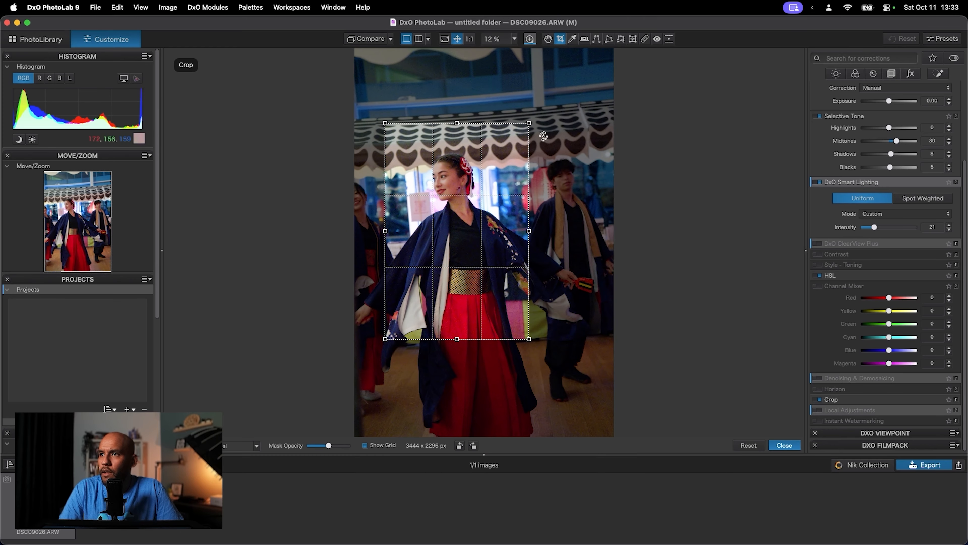
drag(532, 121, 485, 189)
drag(441, 240, 460, 185)
key(Return)
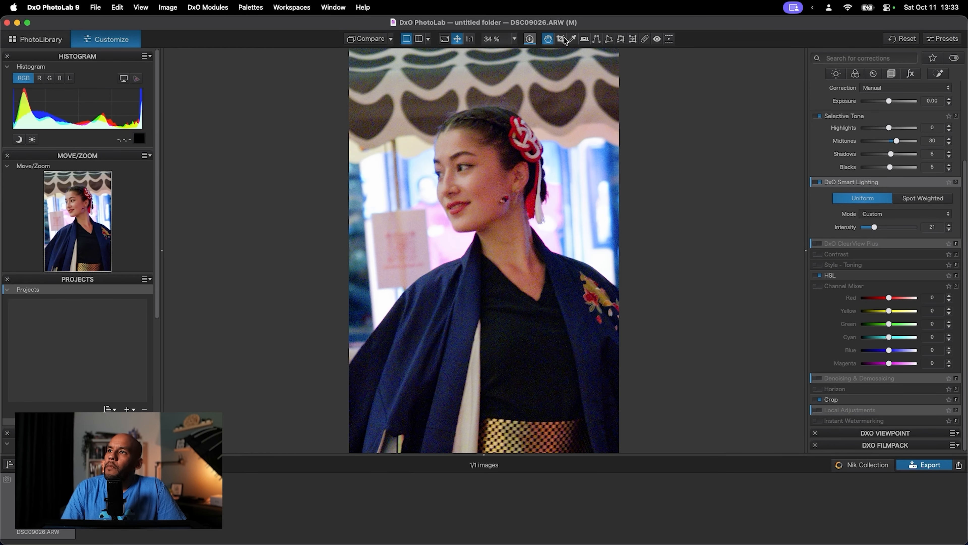
click(561, 40)
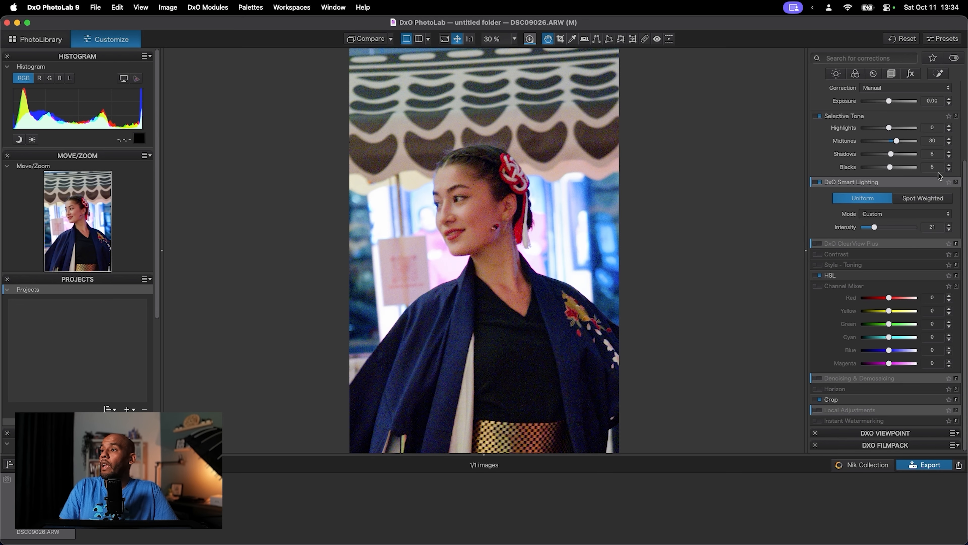
- Review the Light corrections, from Exposure and Selective Tone through Contrast and Tone Curve to Vignetting
scroll(911, 246, up, 2)
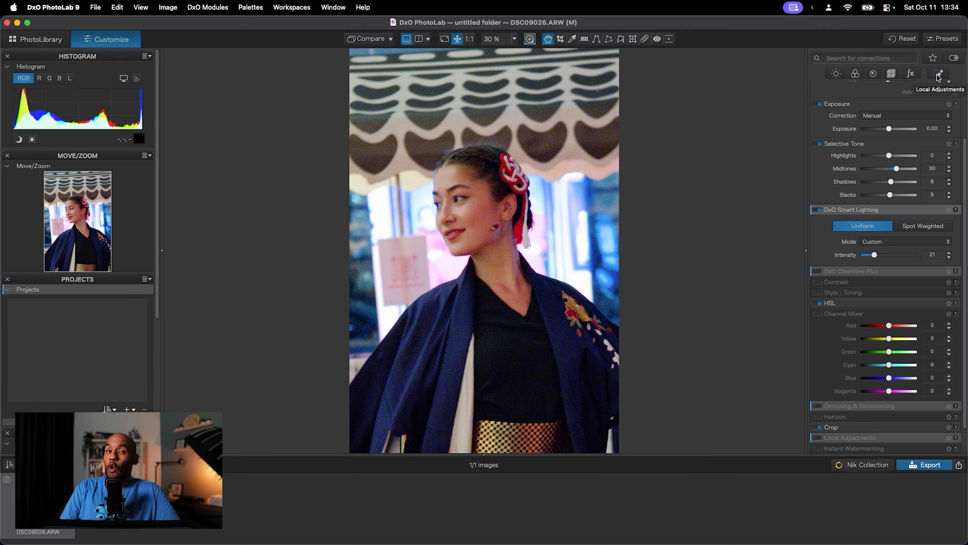
click(836, 73)
scroll(874, 213, down, 3)
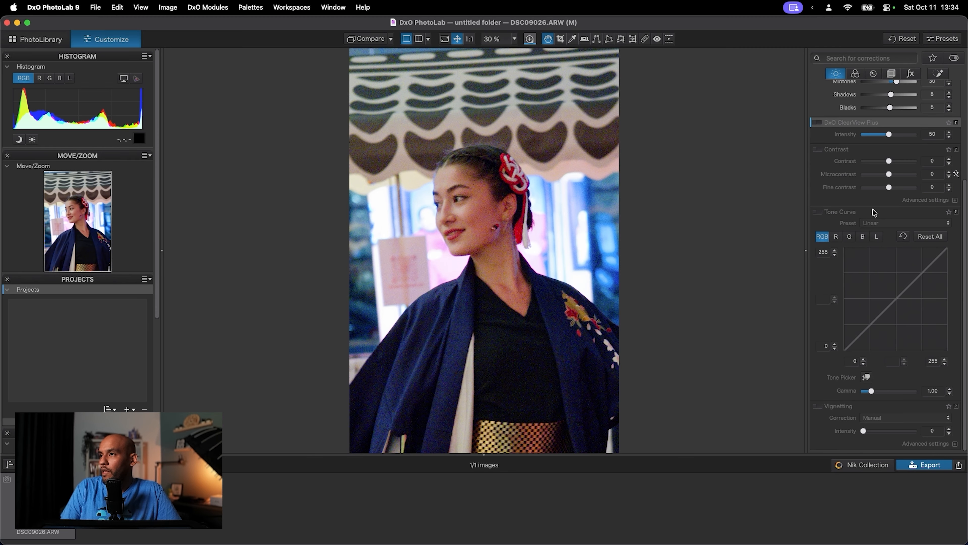
scroll(875, 212, up, 3)
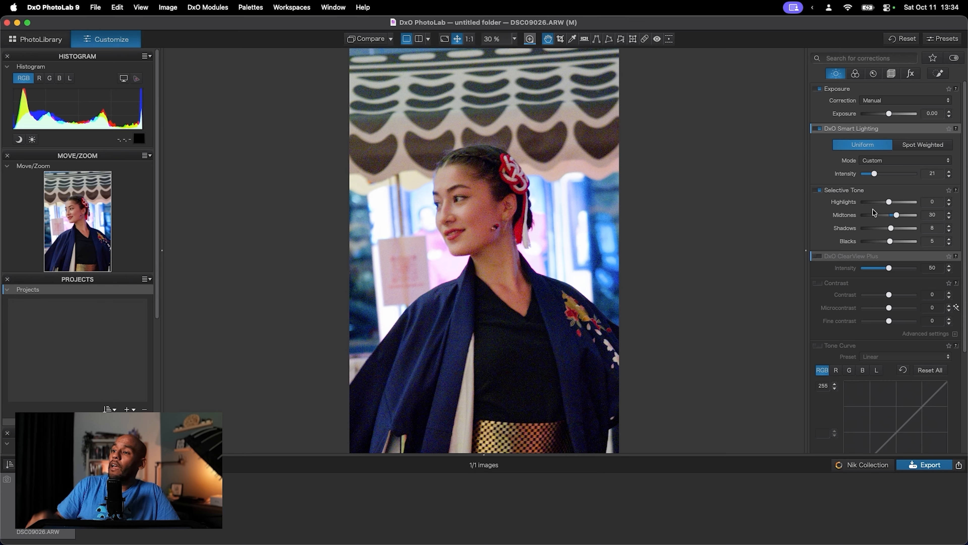
scroll(863, 352, down, 5)
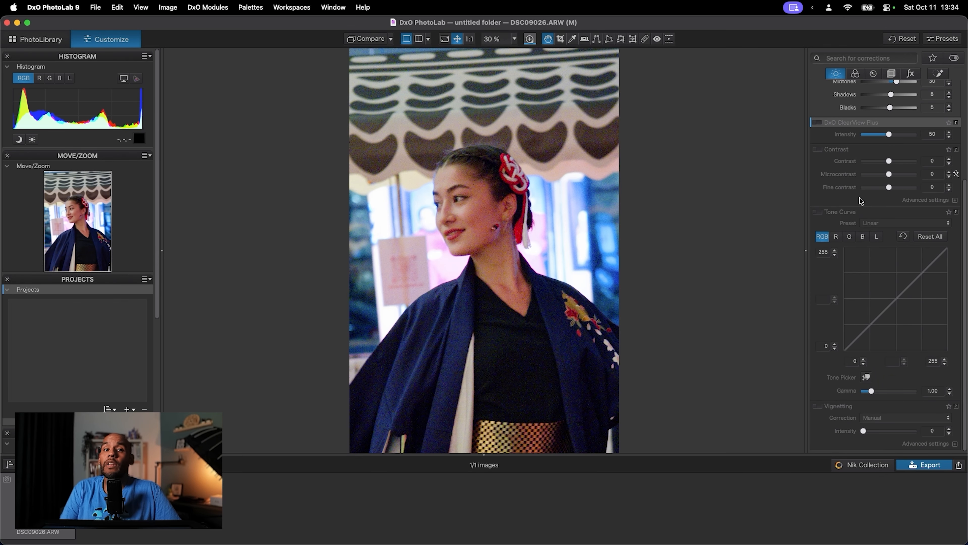
scroll(857, 193, up, 5)
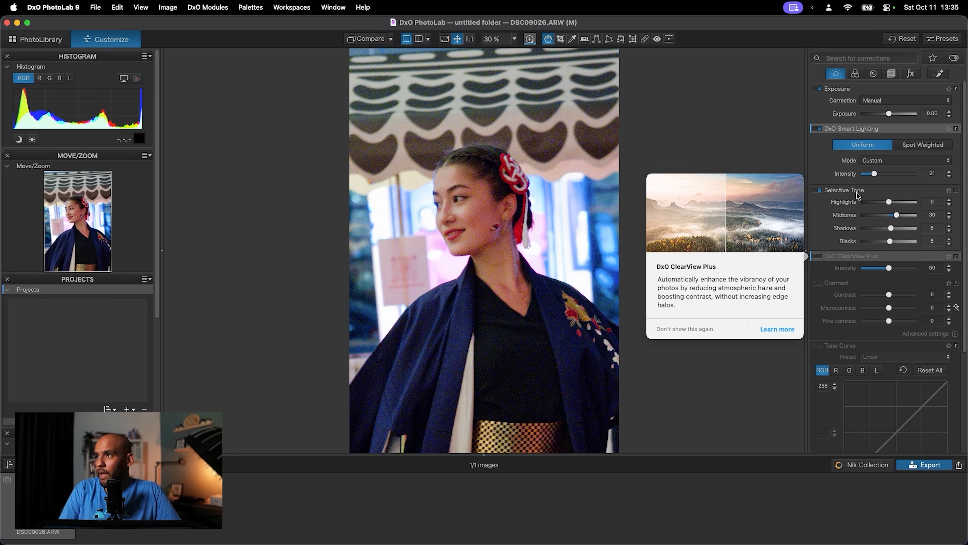
- Apply DeepPRIME XD/XD2s denoising to the photo and set its luminance to 68
click(873, 74)
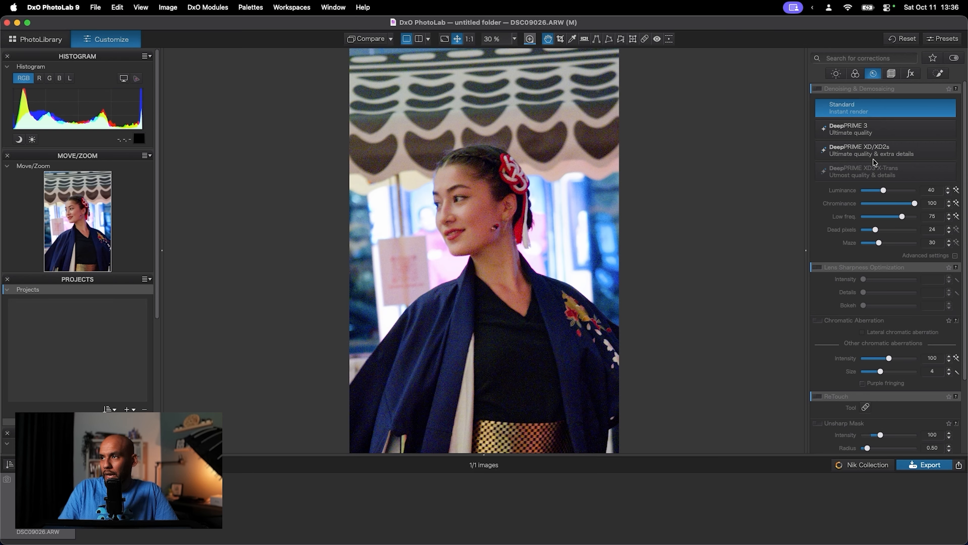
click(888, 151)
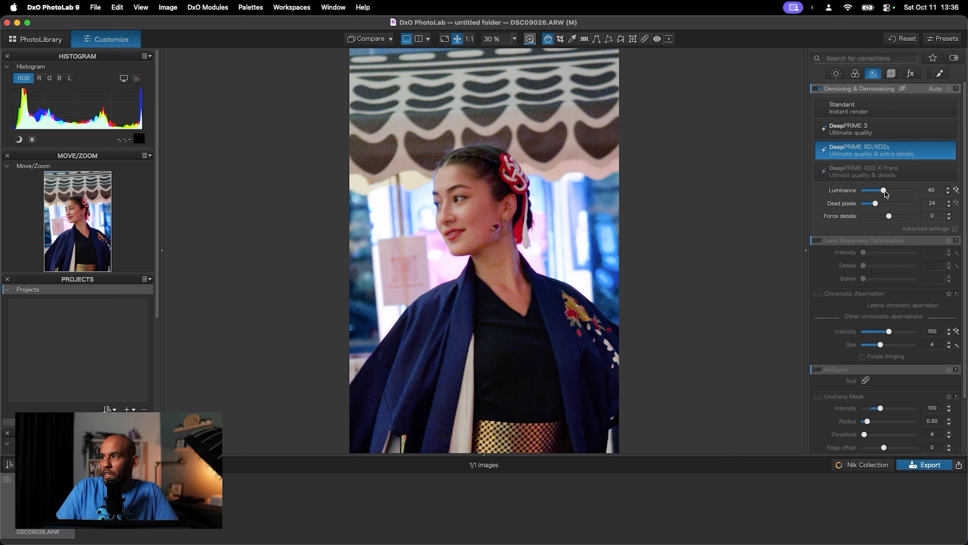
drag(885, 191, 893, 193)
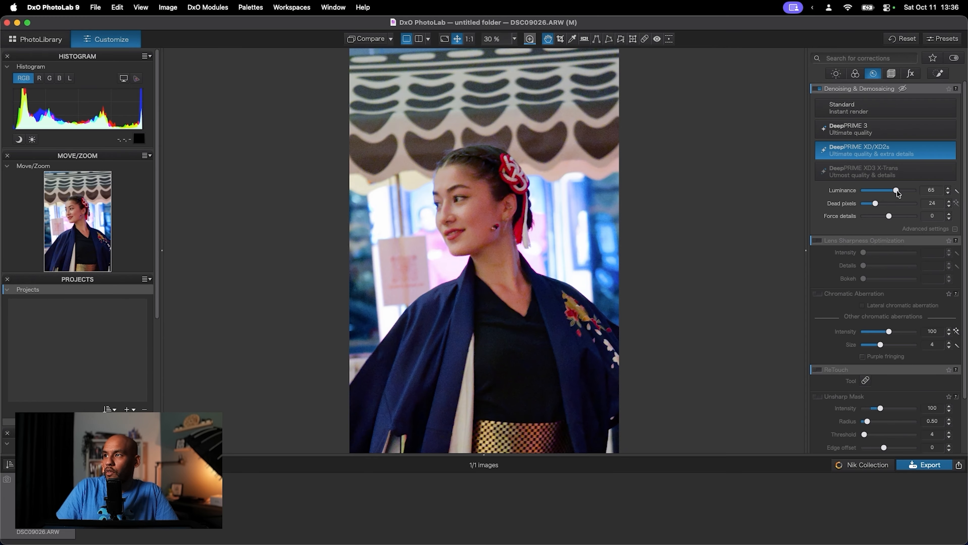
drag(897, 191, 899, 192)
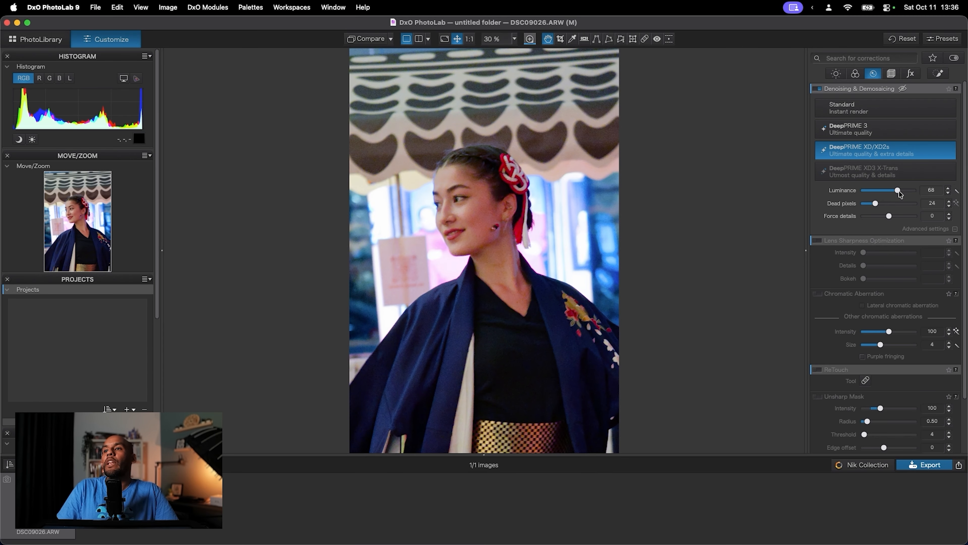
- Compare the denoised photo with the uncorrected version in the stacked and split display modes, moving the divider across the face
click(419, 39)
click(419, 39)
click(420, 40)
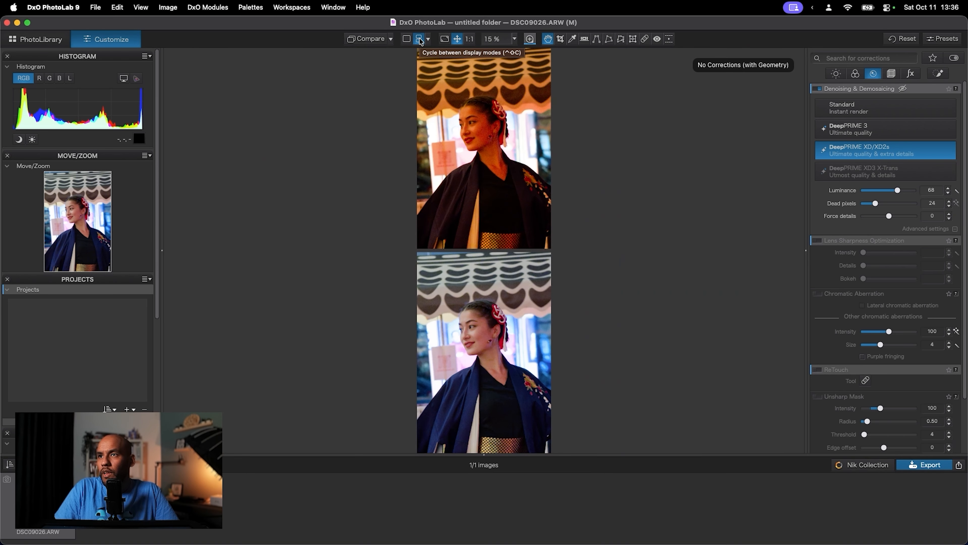
click(420, 39)
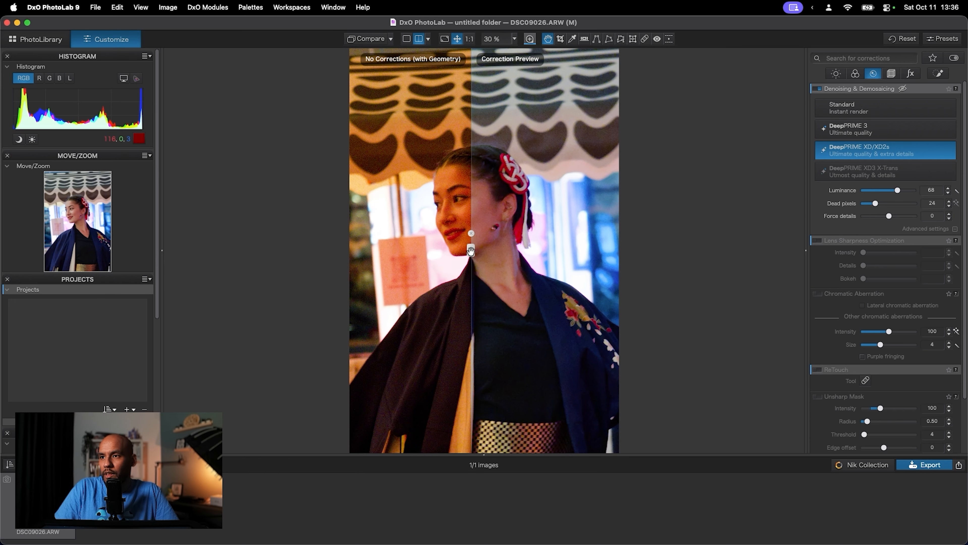
mouse_move(472, 249)
mouse_down()
mouse_move(414, 248)
mouse_move(499, 244)
mouse_move(439, 246)
mouse_move(474, 250)
mouse_up()
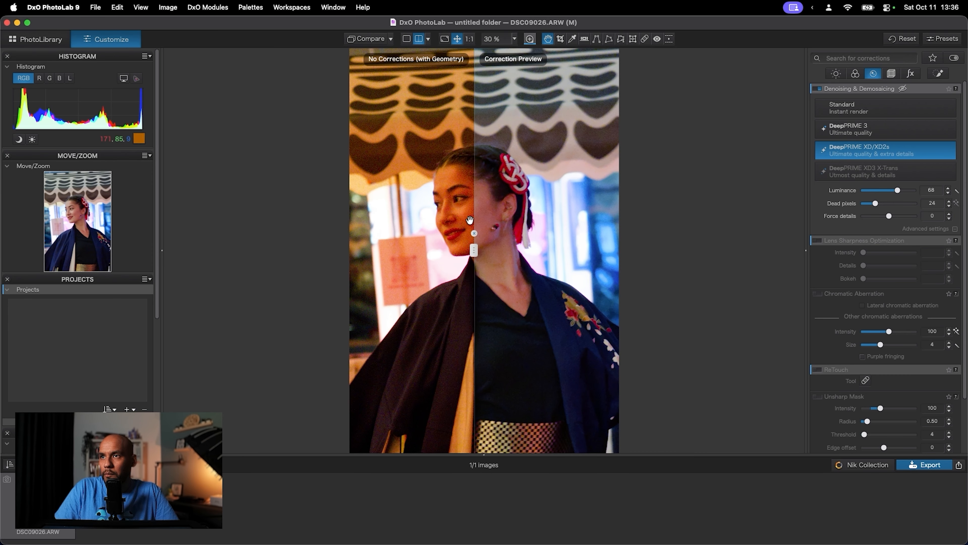
click(407, 39)
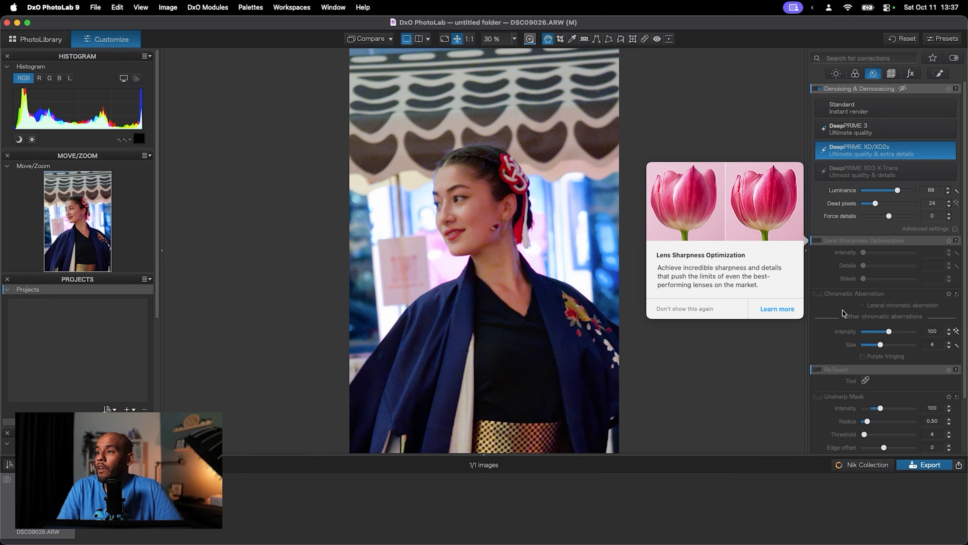
mouse_move(831, 383)
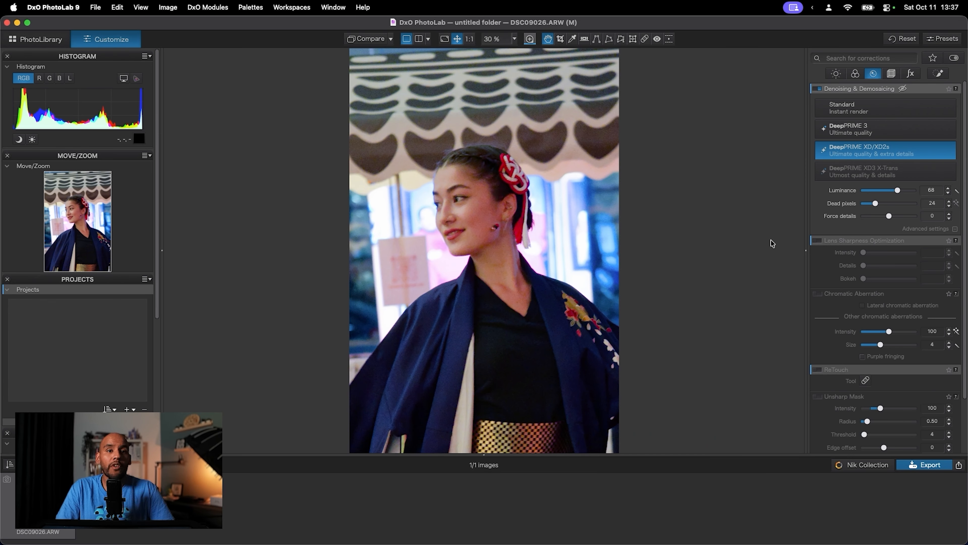
click(419, 40)
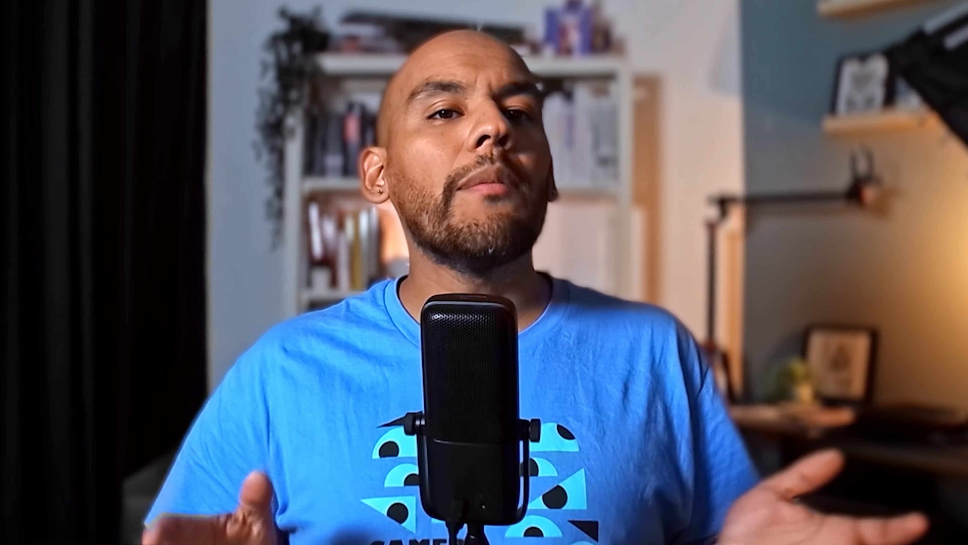
- In PhotoLibrary, browse Macintosh HD through the user's home folder and Downloads to DXO, and open "untitled folder"
click(24, 123)
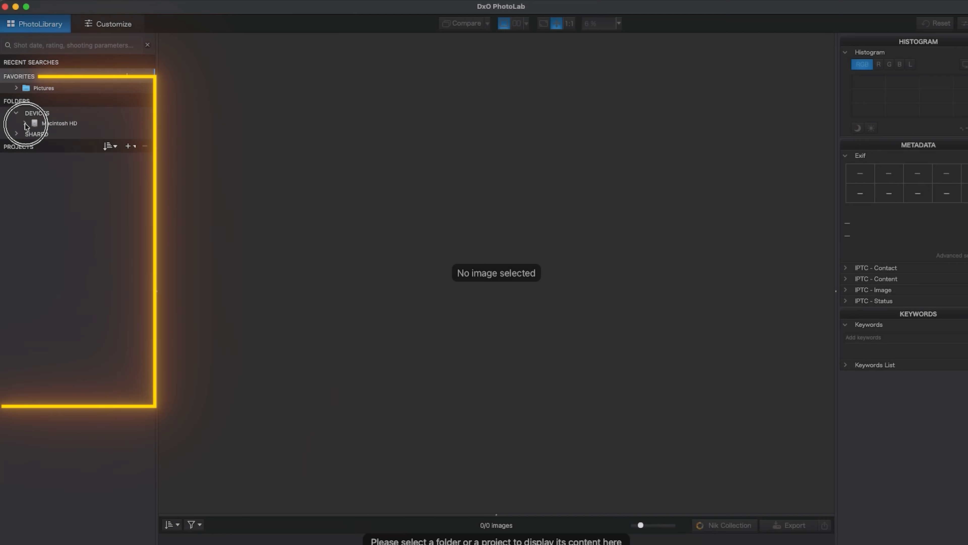
click(33, 166)
click(41, 176)
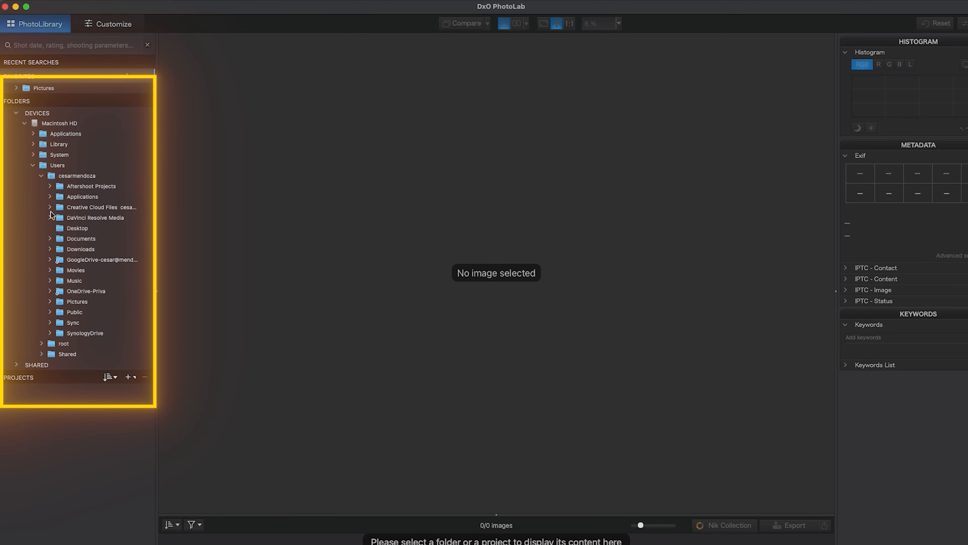
click(50, 249)
click(99, 270)
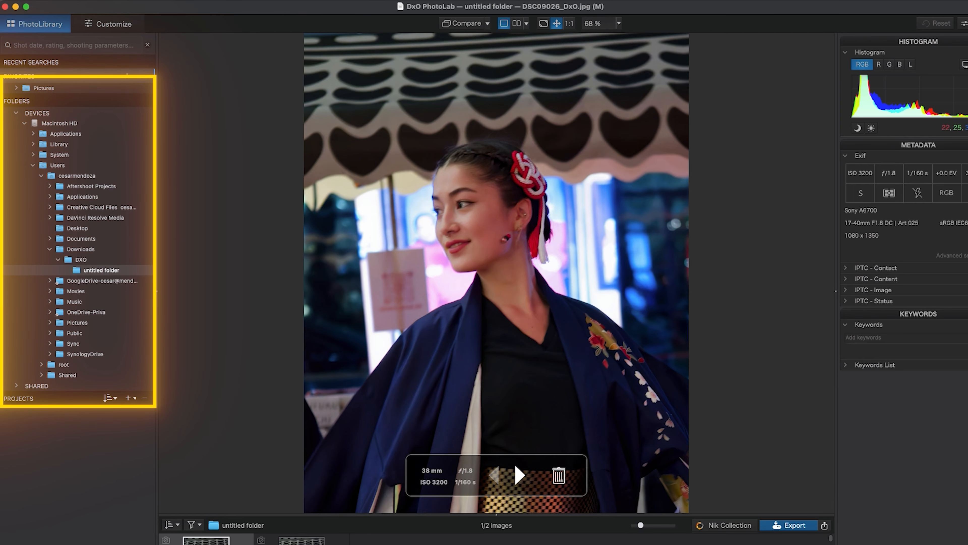